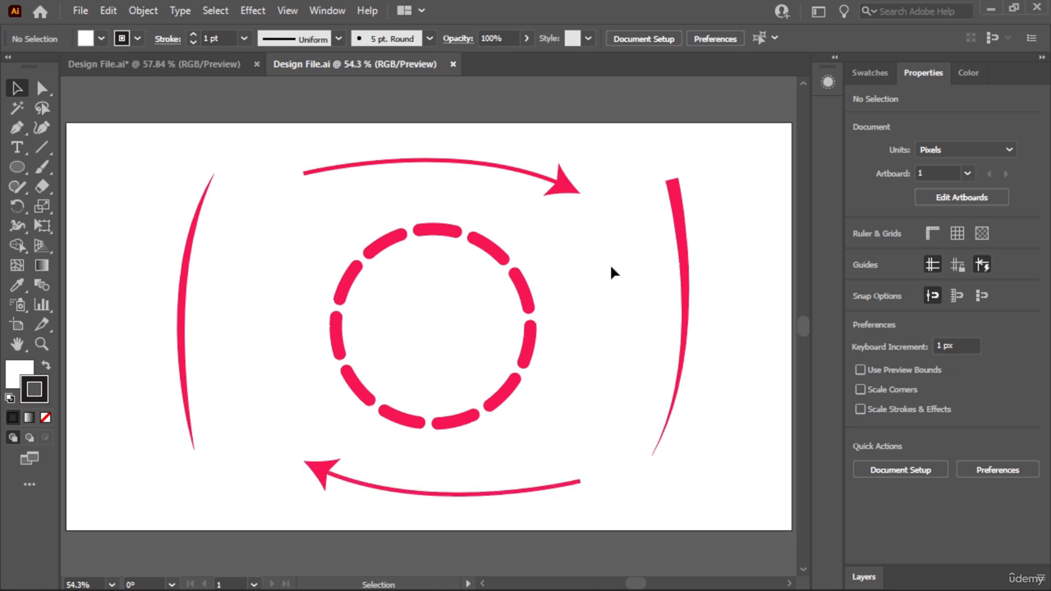
# - Move all the pink artwork off the artboard, beyond its upper-left corner, and clear the selection
pyautogui.moveTo(343, 446); pyautogui.dragTo(134, 541)
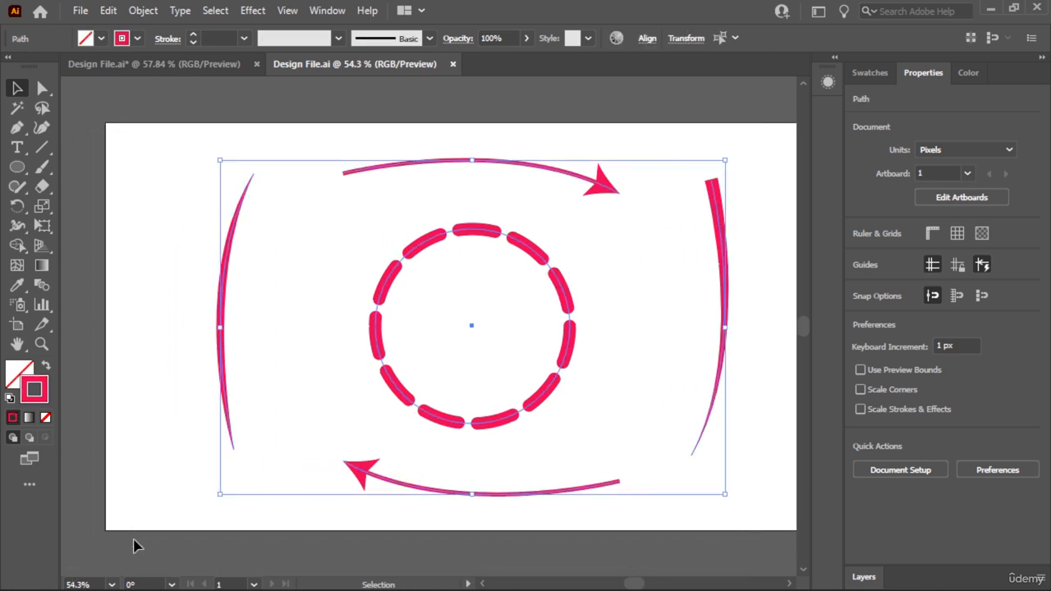
pyautogui.hotkey('ctrl', '-')
pyautogui.hotkey('ctrl', '-')
pyautogui.hotkey('ctrl', '-')
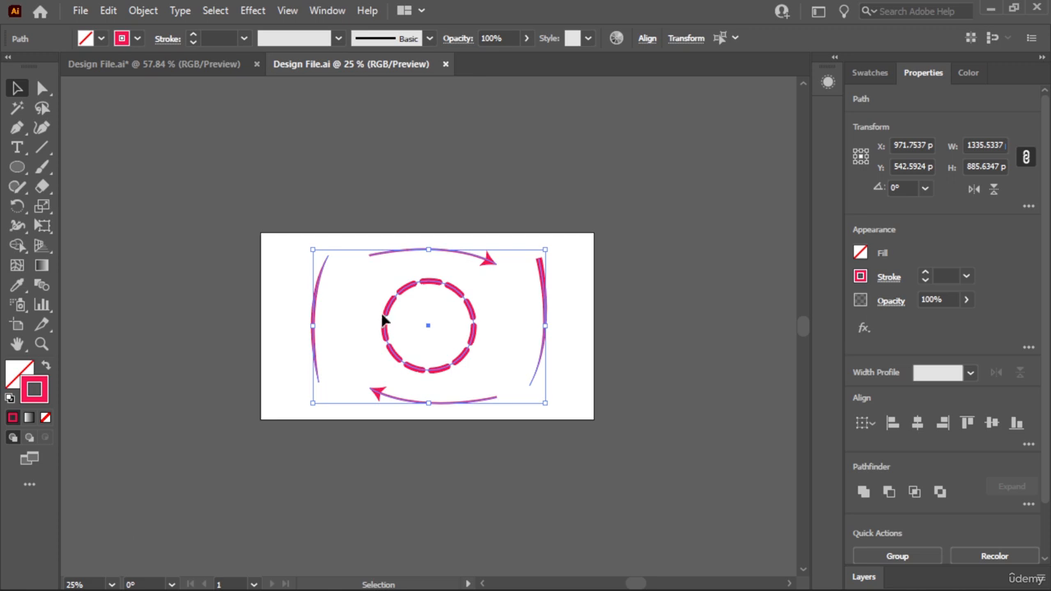
pyautogui.moveTo(381, 341); pyautogui.dragTo(91, 144)
pyautogui.click(443, 203)
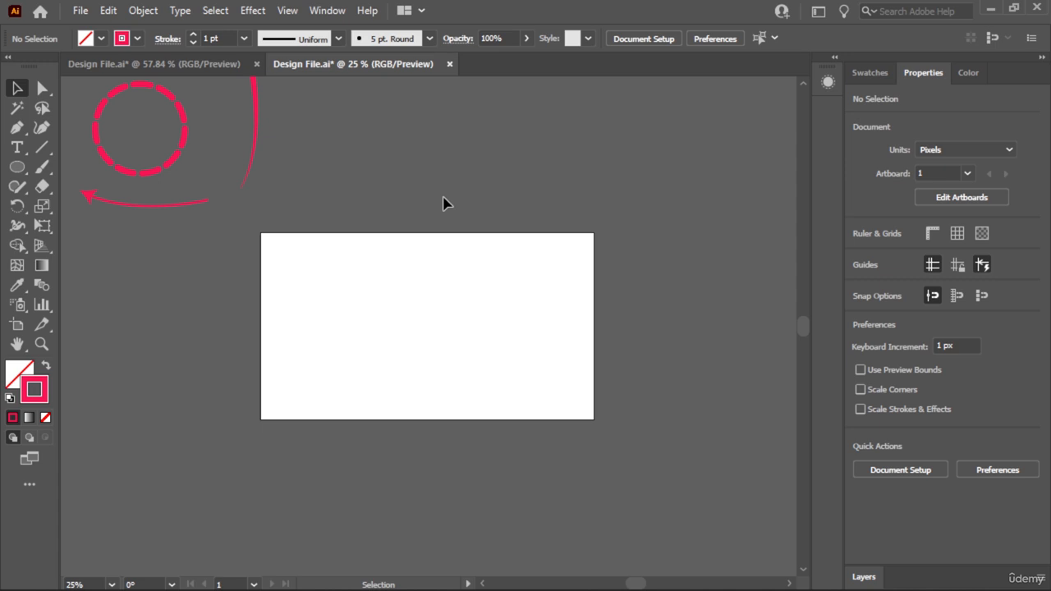
pyautogui.hotkey('ctrl', '0')
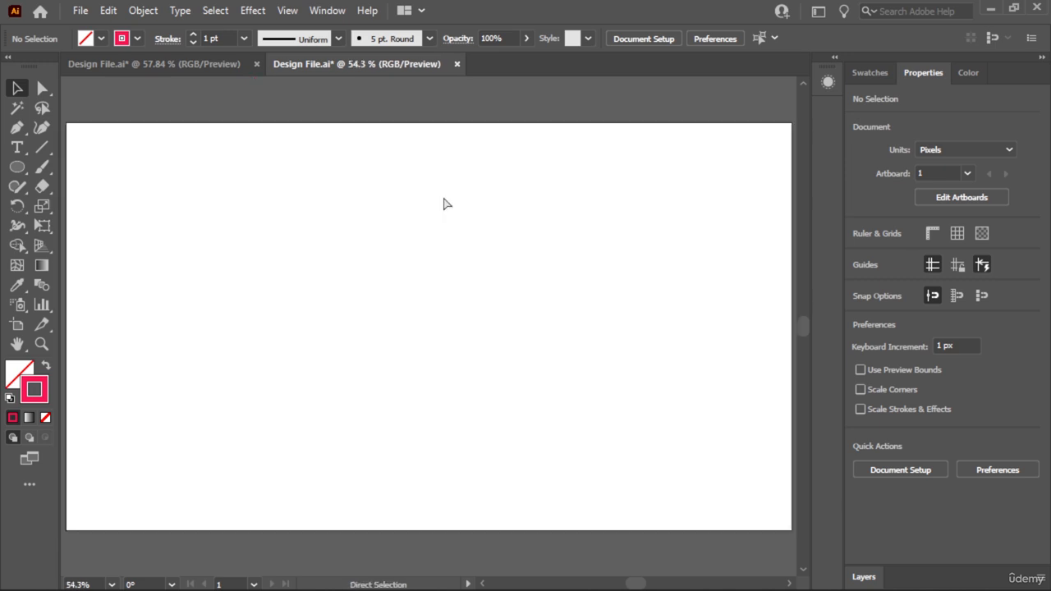
pyautogui.hotkey('ctrl', '-')
pyautogui.hotkey('ctrl', '-')
pyautogui.hotkey('ctrl', '-')
pyautogui.moveTo(443, 203); pyautogui.dragTo(676, 426)
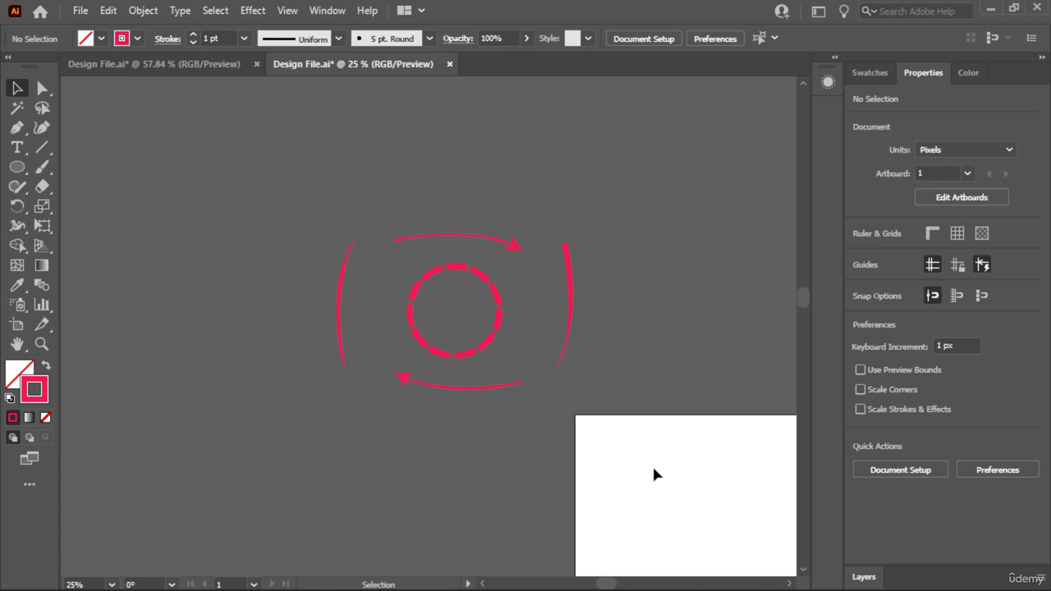
pyautogui.hotkey('ctrl', '0')
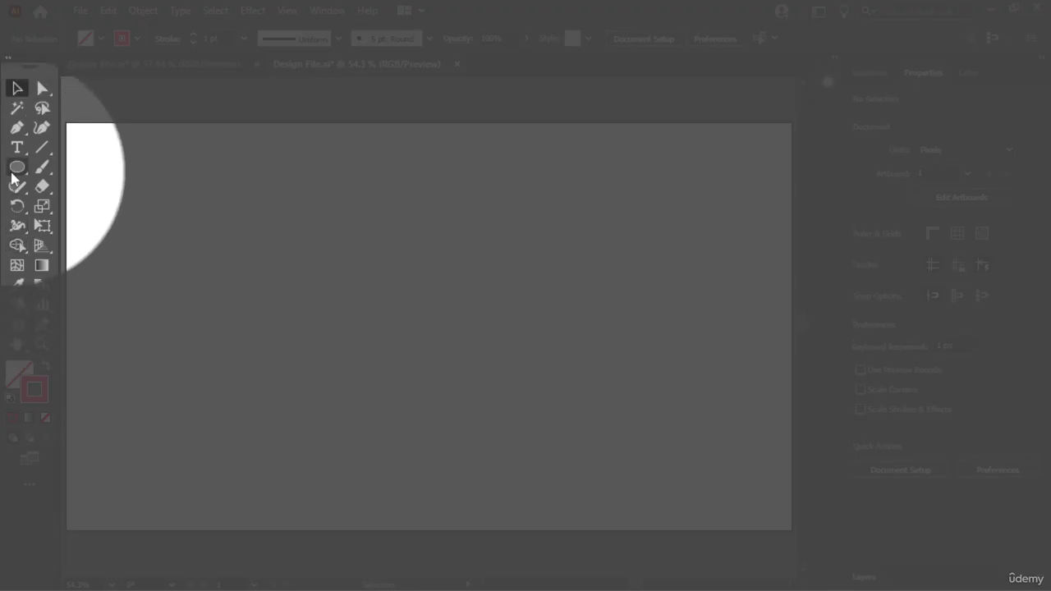
# - Draw a circle about 804 px in diameter from the artboard's centre with the Ellipse tool
pyautogui.rightClick(12, 172)
pyautogui.click(83, 207)
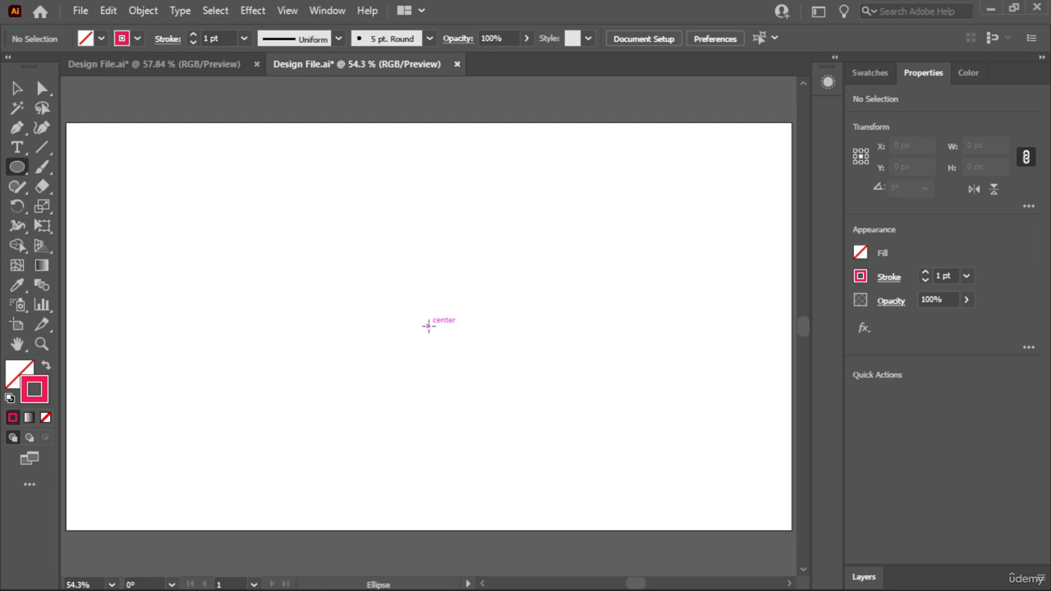
pyautogui.moveTo(428, 325); pyautogui.dragTo(584, 417)
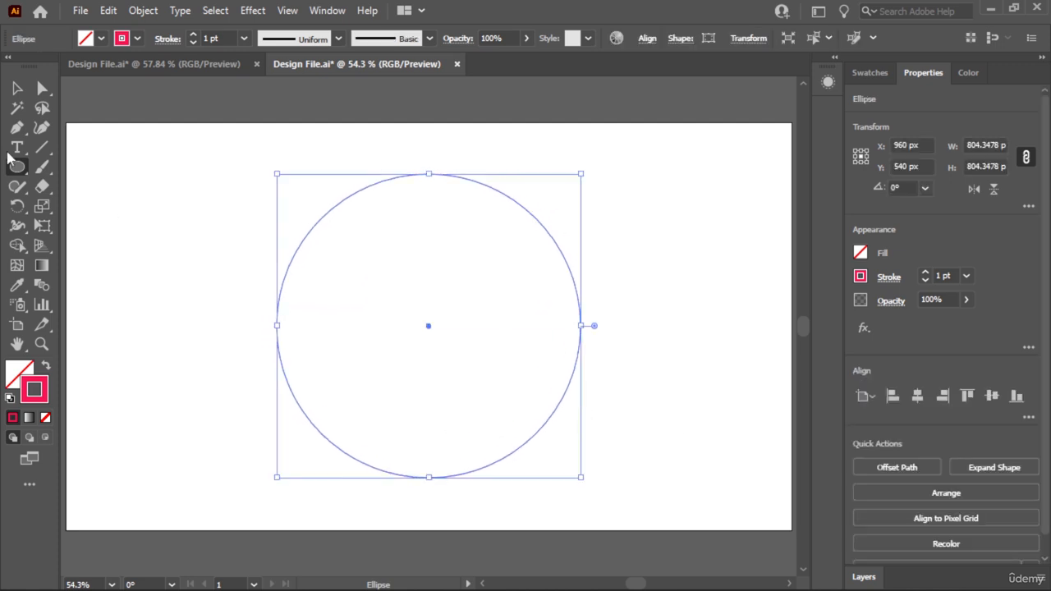
# - Set the circle's stroke weight to 50 pt and deselect it
pyautogui.click(18, 88)
pyautogui.click(569, 151)
pyautogui.moveTo(575, 152); pyautogui.dragTo(478, 260)
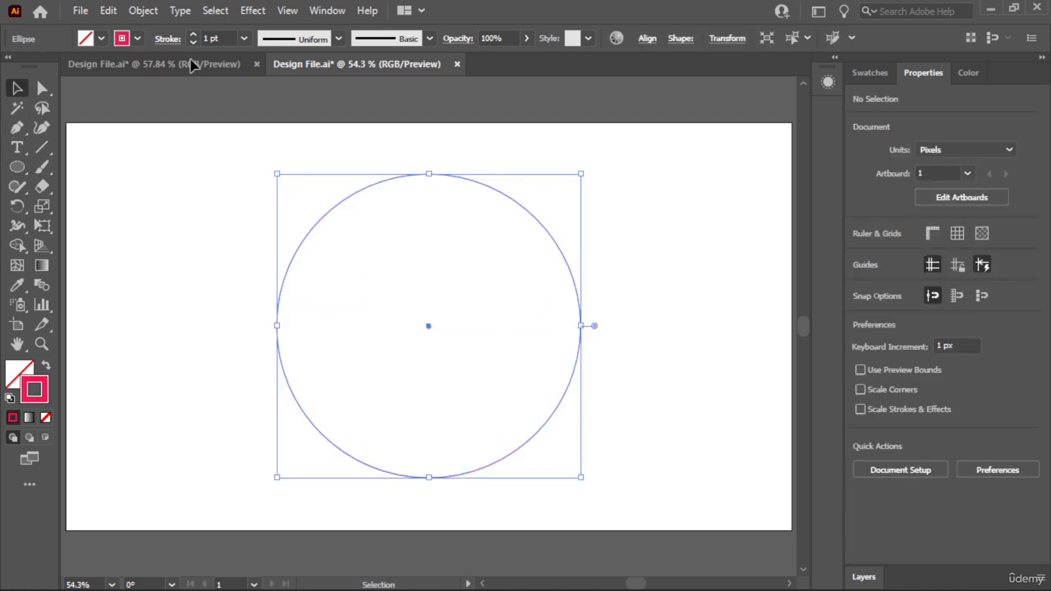
pyautogui.moveTo(196, 39); pyautogui.dragTo(196, 39)
pyautogui.click(162, 201)
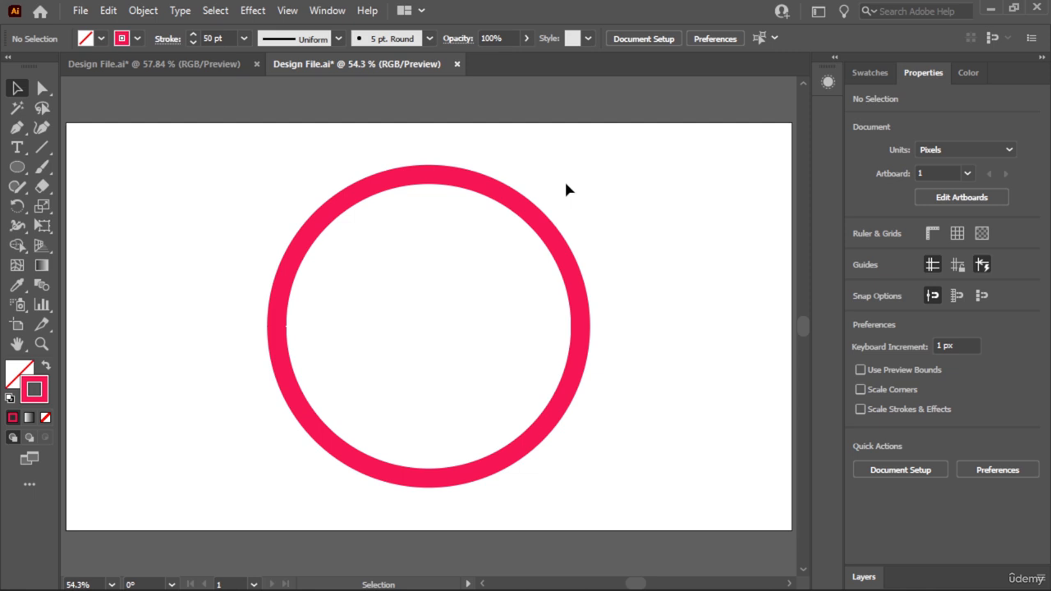
# - Inspect the selected circle's stroke, fill and opacity attributes in the Appearance panel
pyautogui.moveTo(584, 169); pyautogui.dragTo(475, 244)
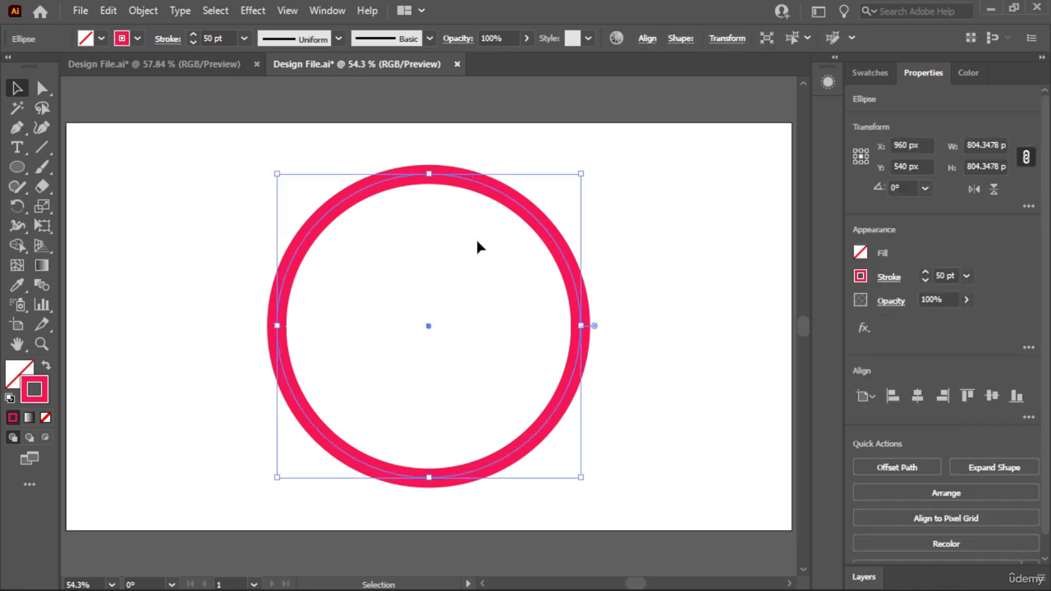
pyautogui.click(829, 81)
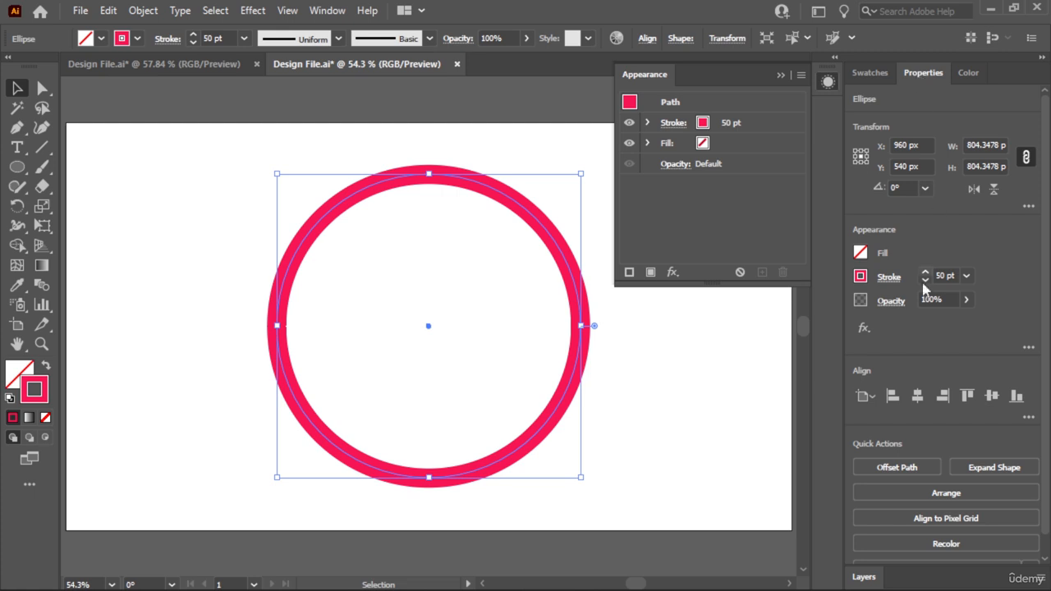
pyautogui.click(387, 156)
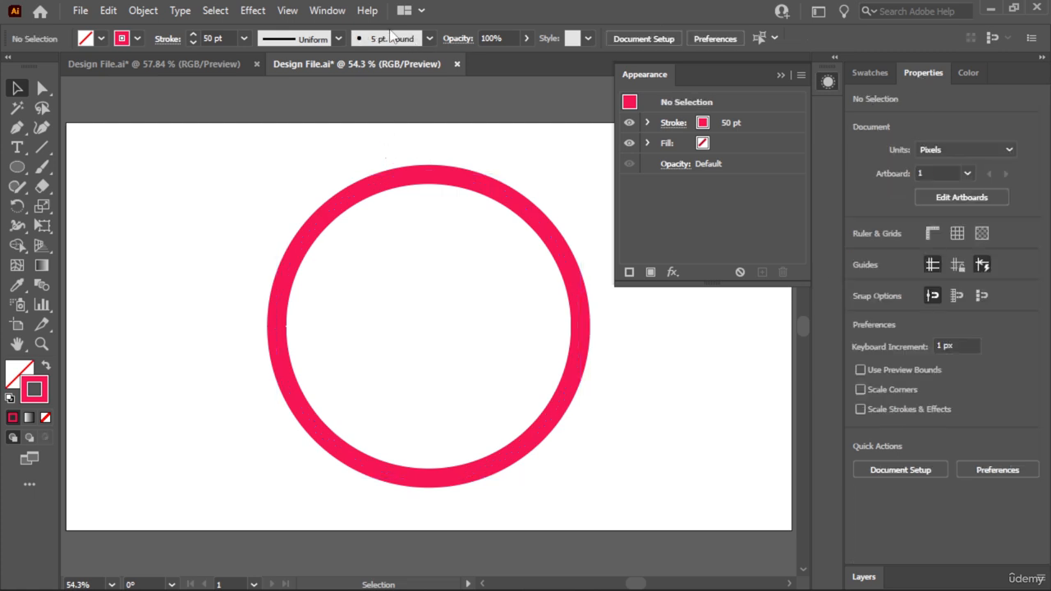
pyautogui.click(784, 75)
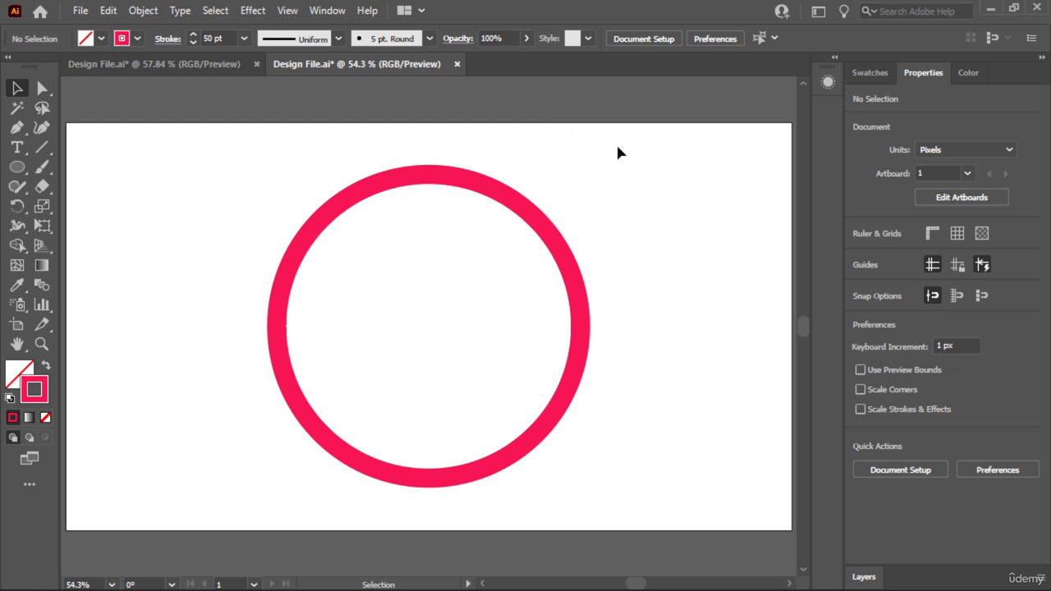
# - Select the circle and close the other open Design File.ai document, the one at 57.84 % zoom
pyautogui.click(571, 264)
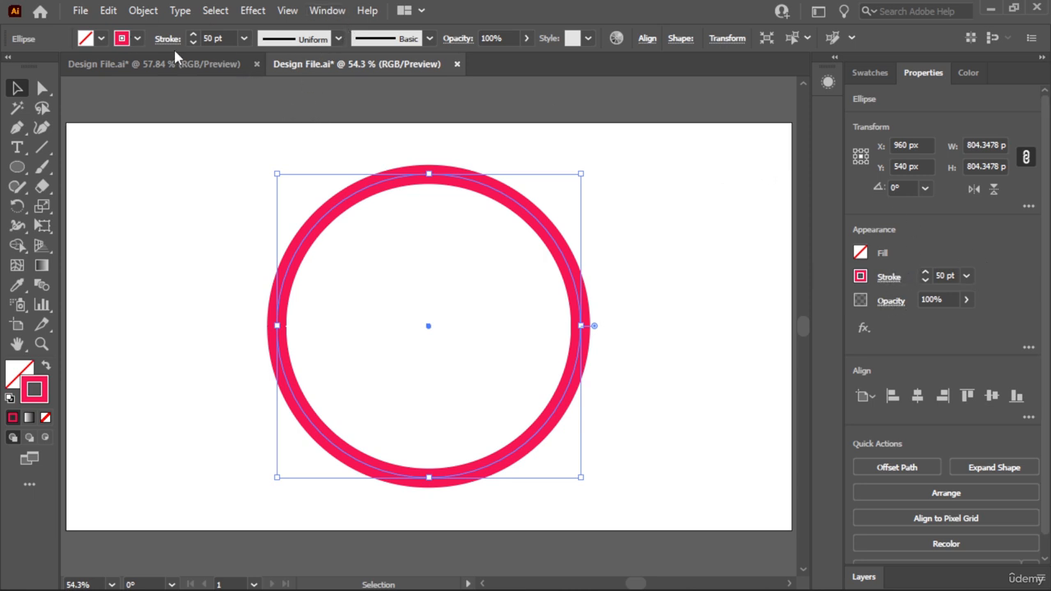
pyautogui.click(256, 64)
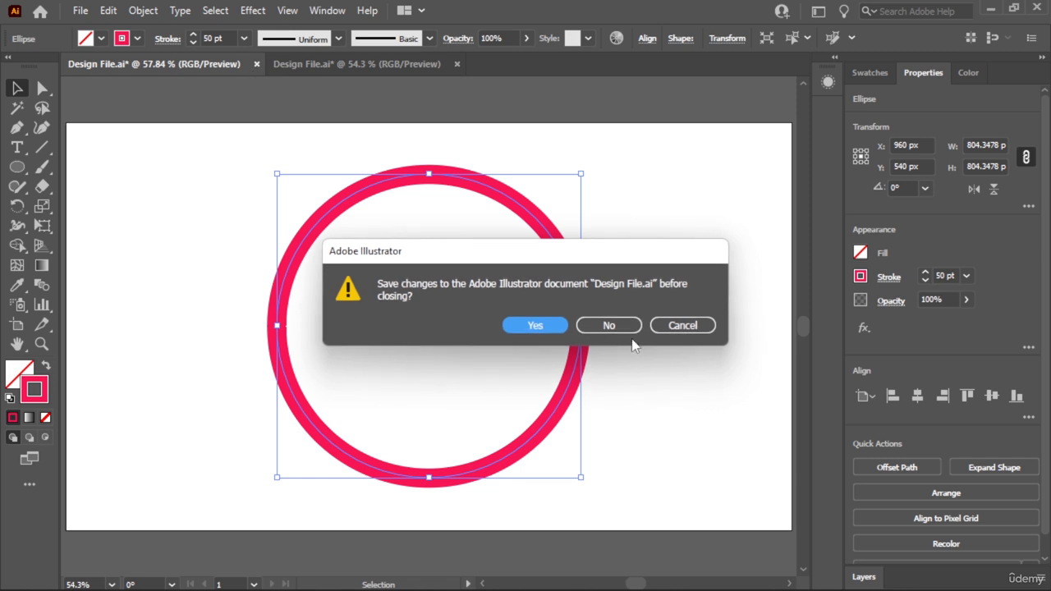
pyautogui.click(679, 325)
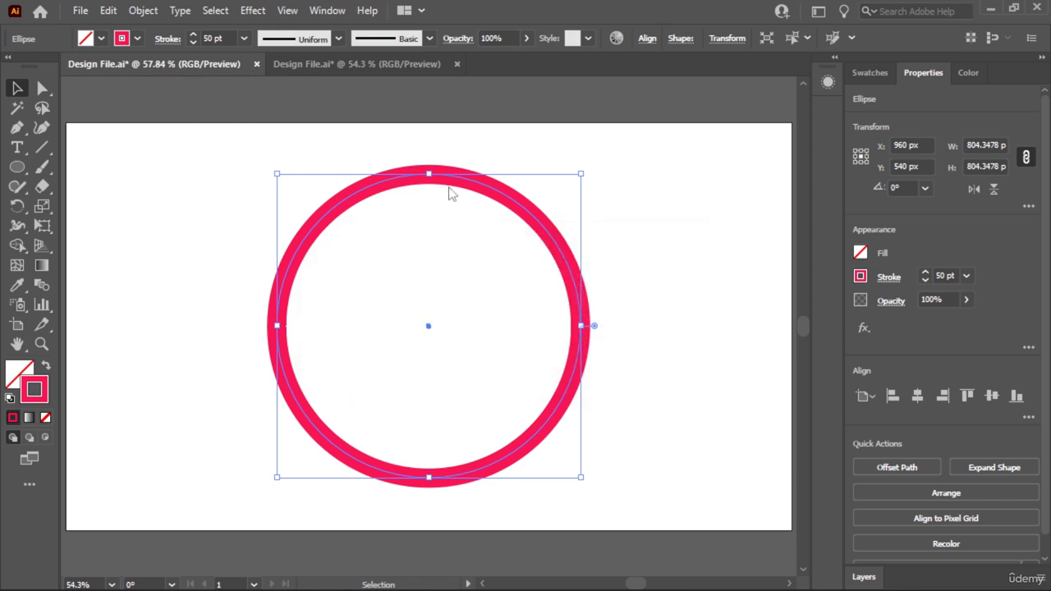
# - View the circle's stroke options, show the separate Stroke panel and close it again
pyautogui.click(167, 41)
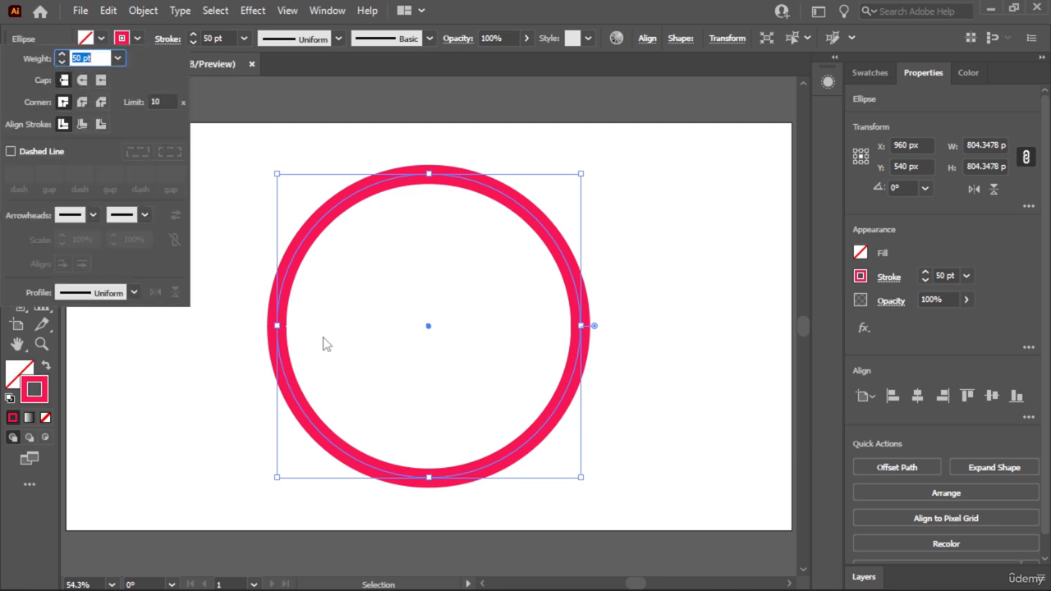
pyautogui.click(441, 120)
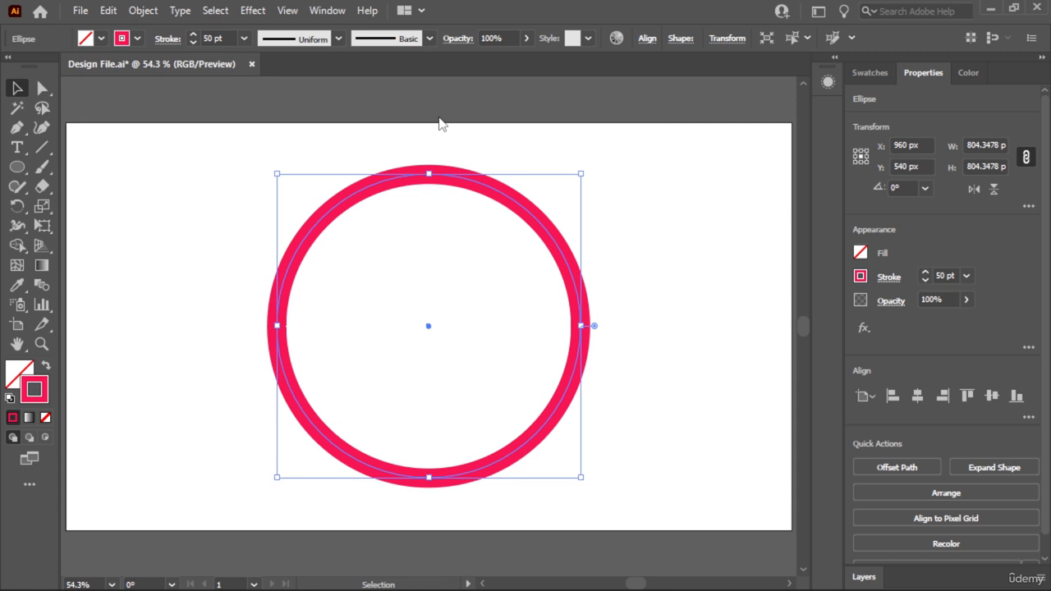
pyautogui.click(326, 11)
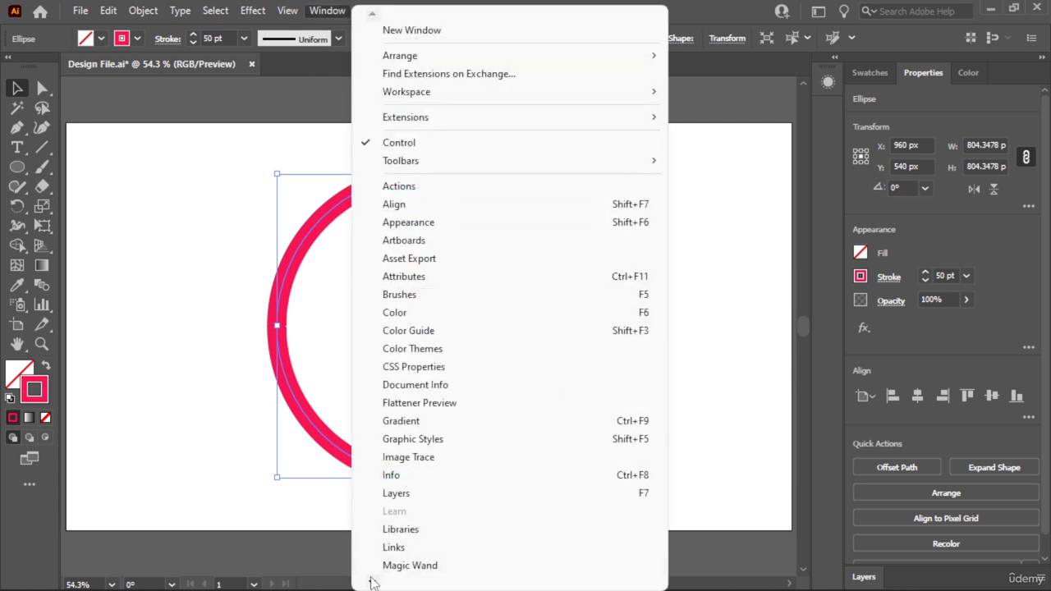
pyautogui.moveTo(372, 583)
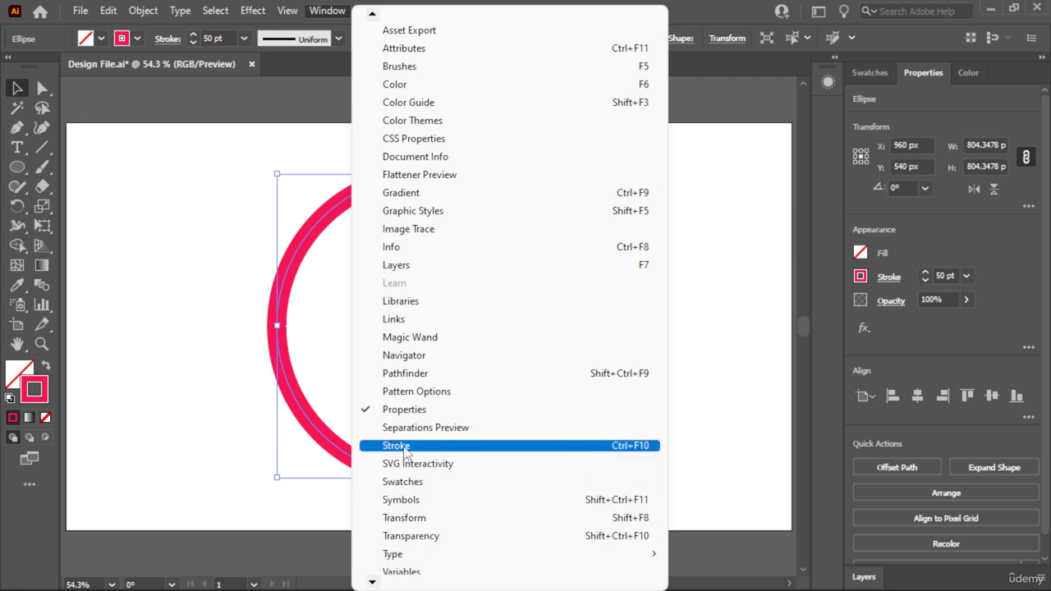
pyautogui.click(404, 448)
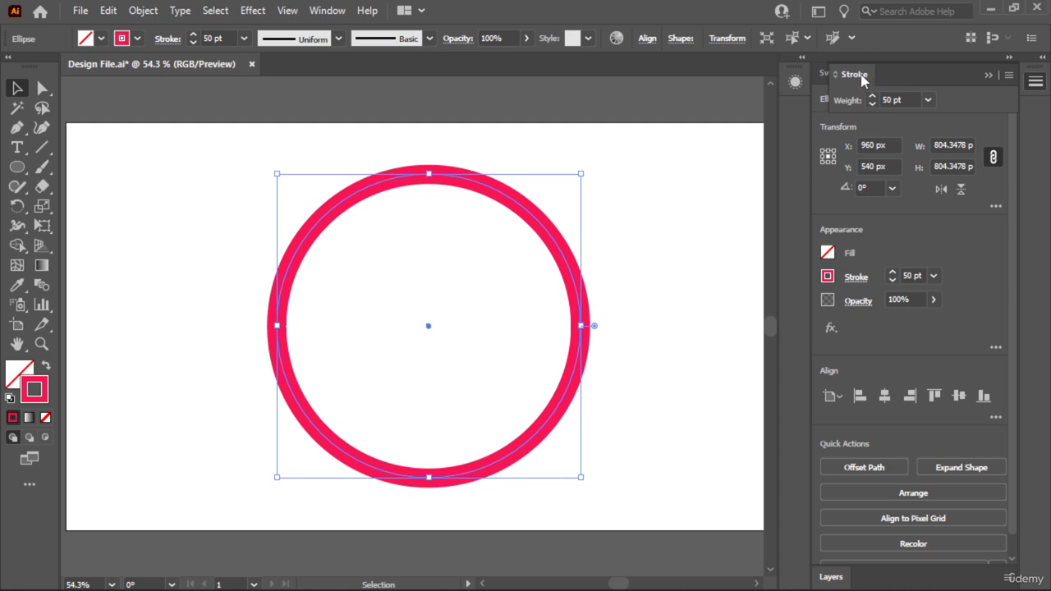
pyautogui.click(989, 75)
pyautogui.rightClick(993, 75)
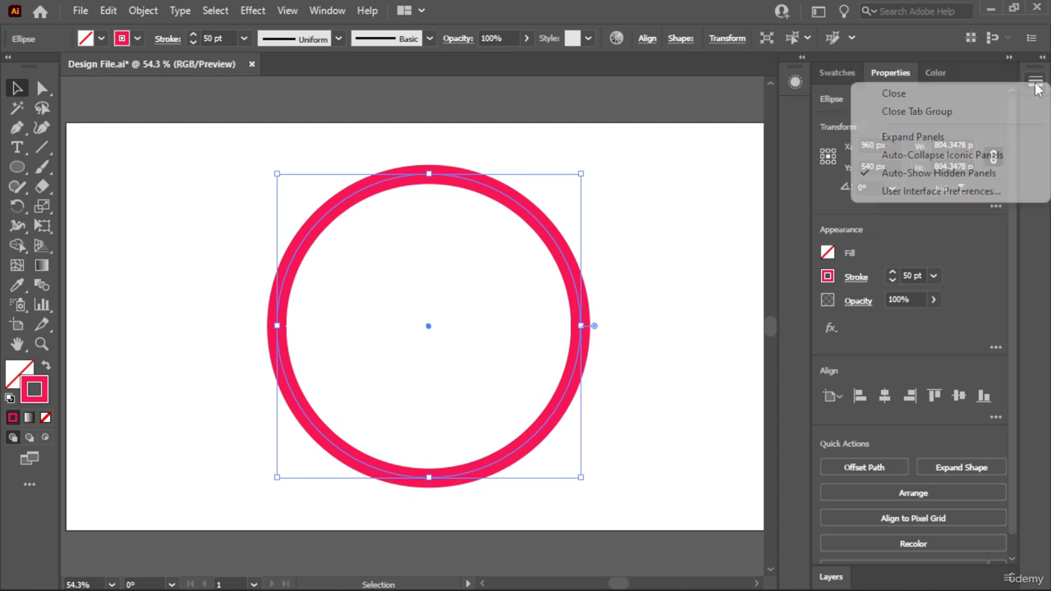
pyautogui.click(1007, 97)
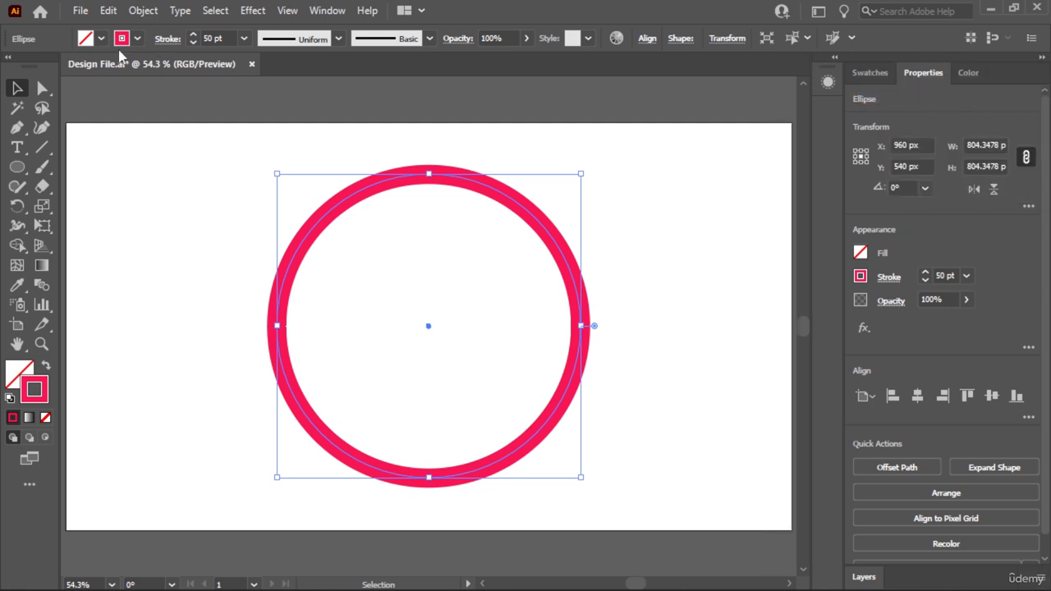
# - Set the circle's stroke weight to 48 pt and move the circle to the left half of the artboard
pyautogui.click(887, 281)
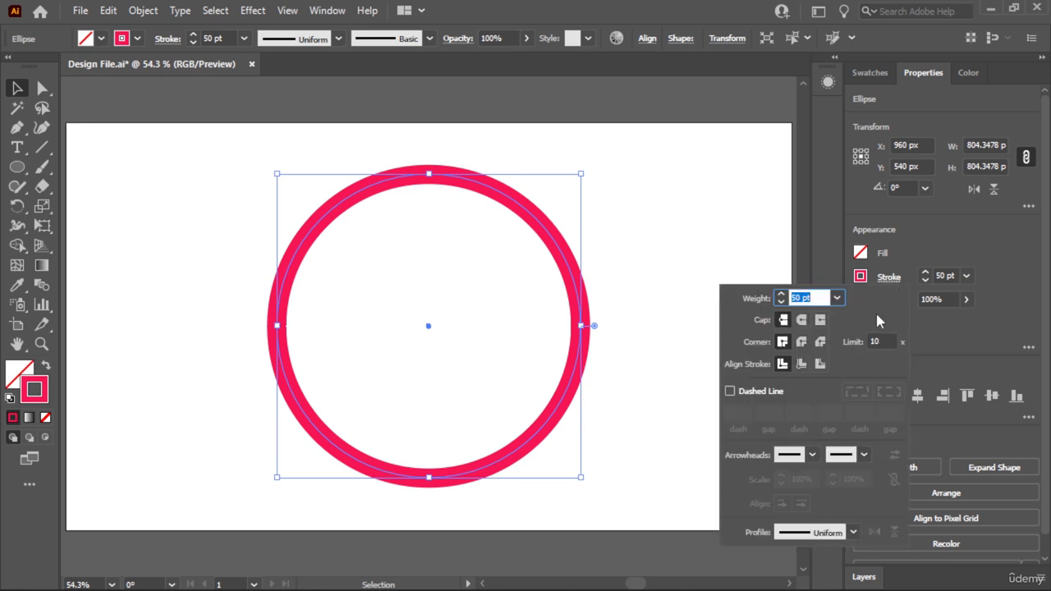
pyautogui.click(781, 295)
pyautogui.click(781, 295)
pyautogui.click(781, 295)
pyautogui.click(781, 295)
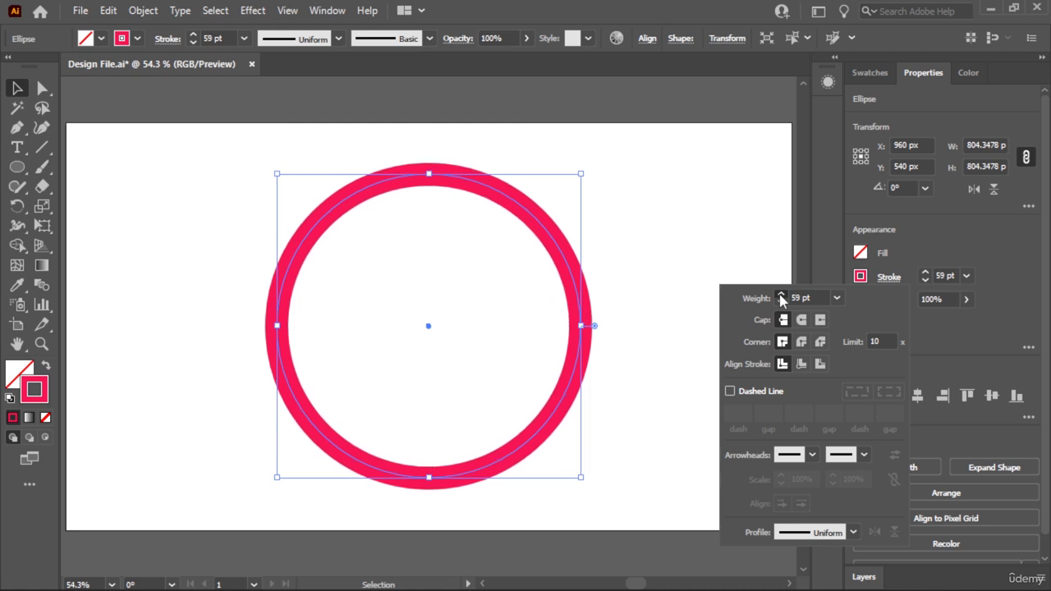
pyautogui.click(781, 295)
pyautogui.click(782, 303)
pyautogui.click(781, 303)
pyautogui.click(781, 303)
pyautogui.click(781, 304)
pyautogui.click(781, 304)
pyautogui.click(781, 303)
pyautogui.click(781, 303)
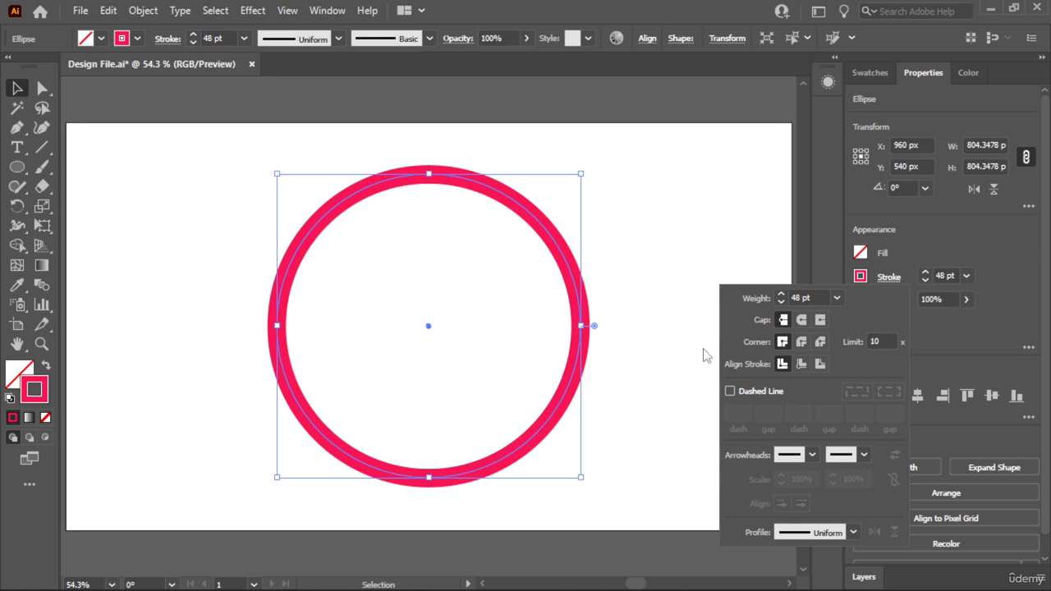
pyautogui.moveTo(580, 376); pyautogui.dragTo(396, 363)
pyautogui.click(533, 364)
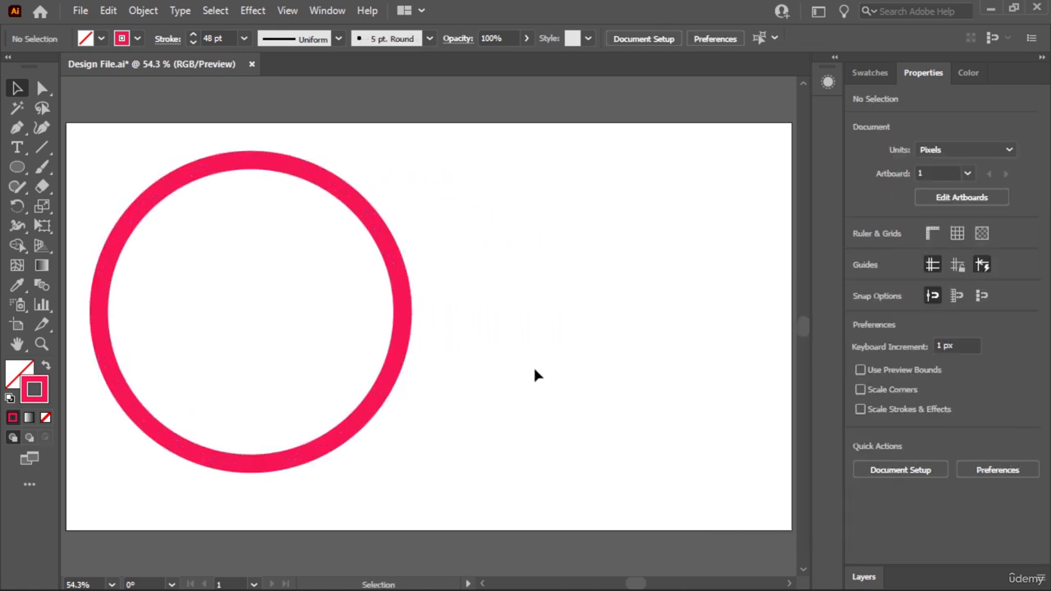
# - Draw a rectangle about 598 by 528 px beside the circle, on the right half of the artboard
pyautogui.press('m')
pyautogui.moveTo(511, 234); pyautogui.dragTo(659, 345)
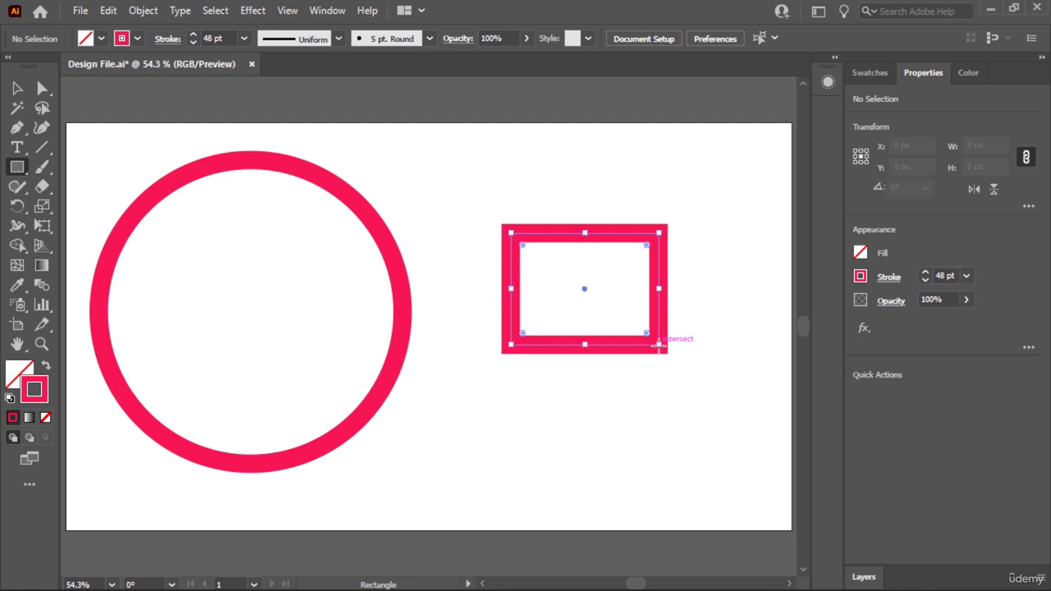
pyautogui.hotkey('ctrl', 'z')
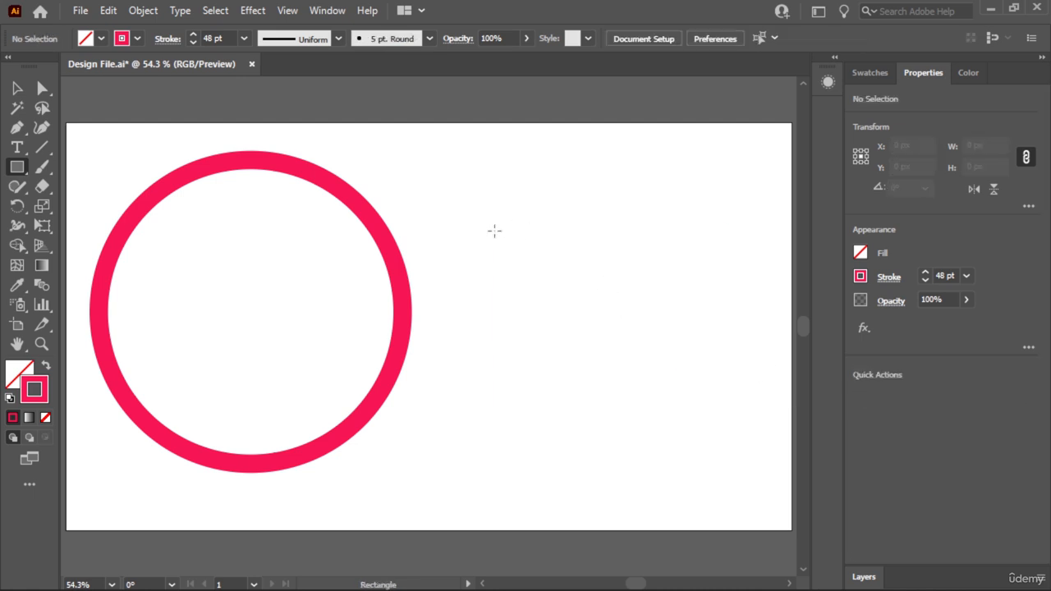
pyautogui.moveTo(483, 214); pyautogui.dragTo(709, 413)
pyautogui.press('v')
pyautogui.click(572, 189)
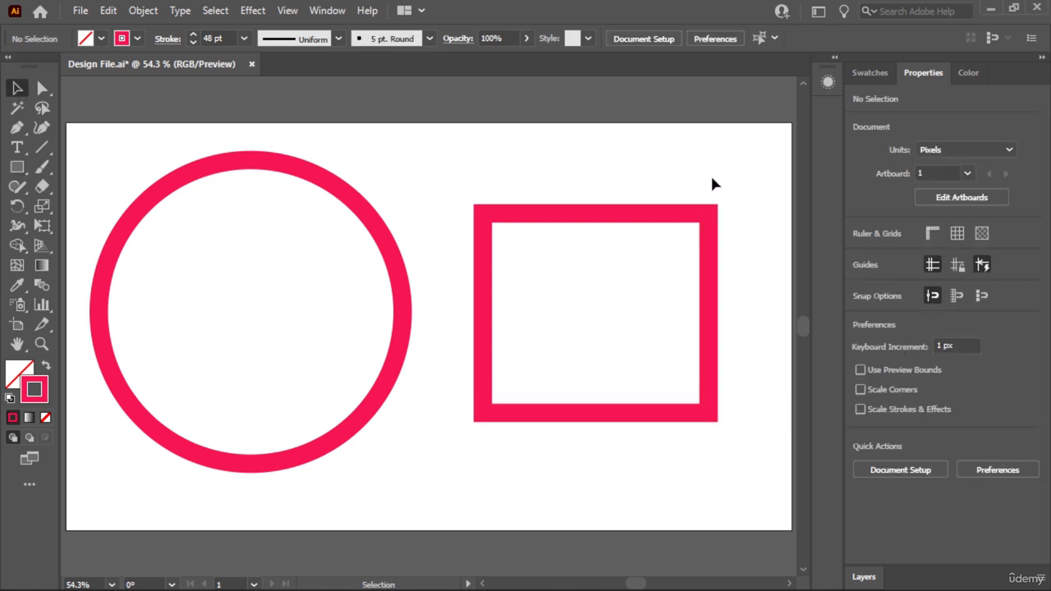
# - Try the Round Cap on the rectangle's stroke and switch back to the Butt Cap
pyautogui.moveTo(625, 279); pyautogui.dragTo(625, 279)
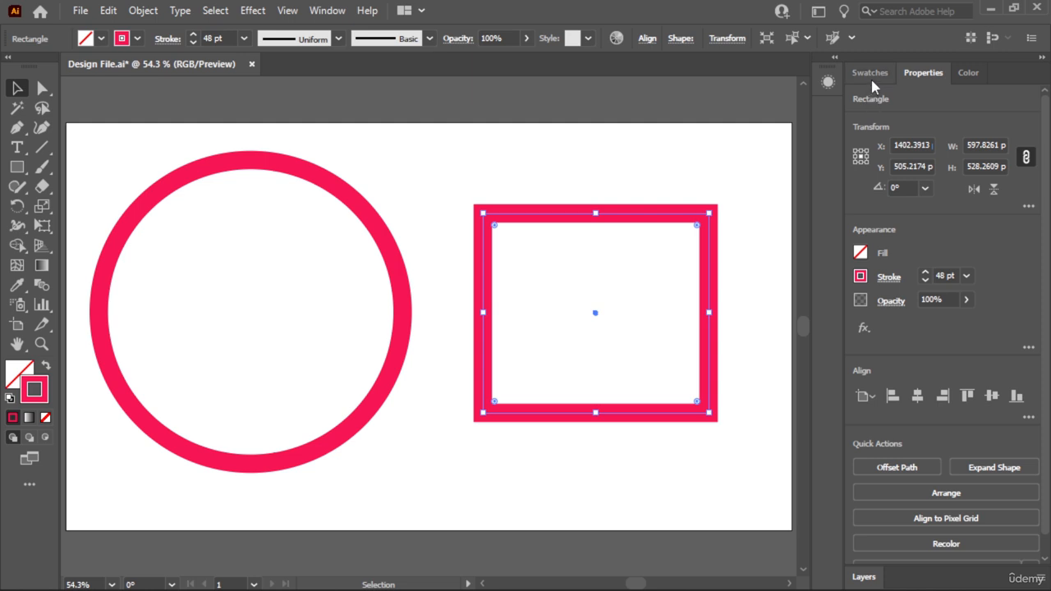
pyautogui.click(889, 277)
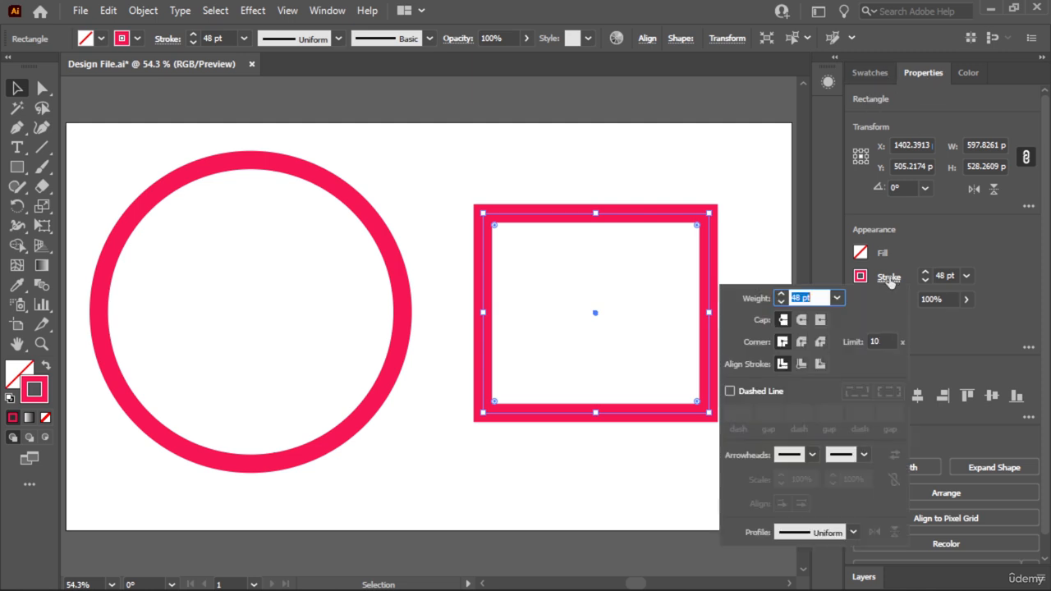
pyautogui.click(802, 320)
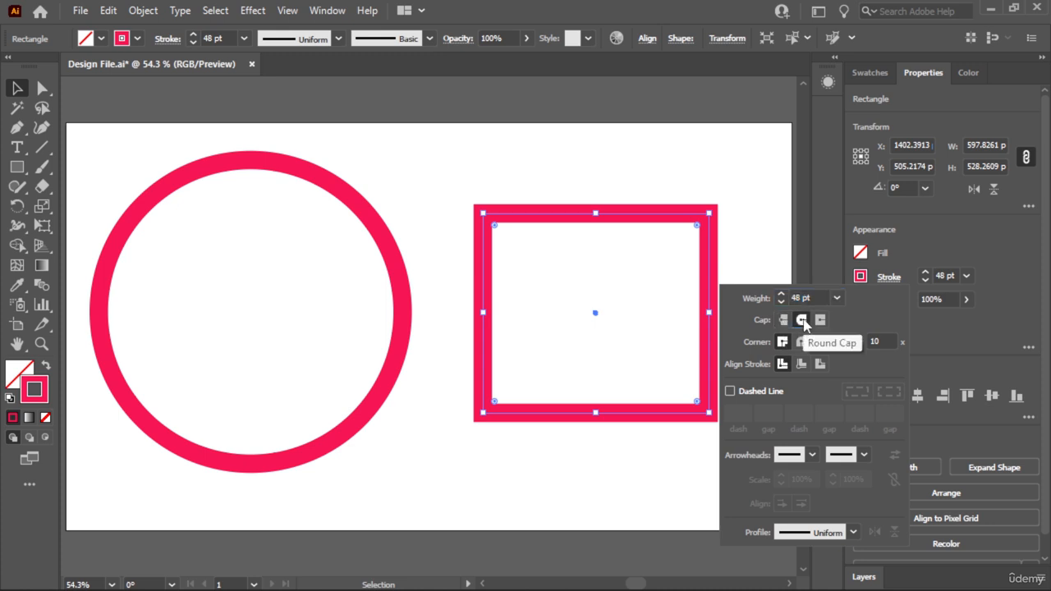
pyautogui.click(783, 321)
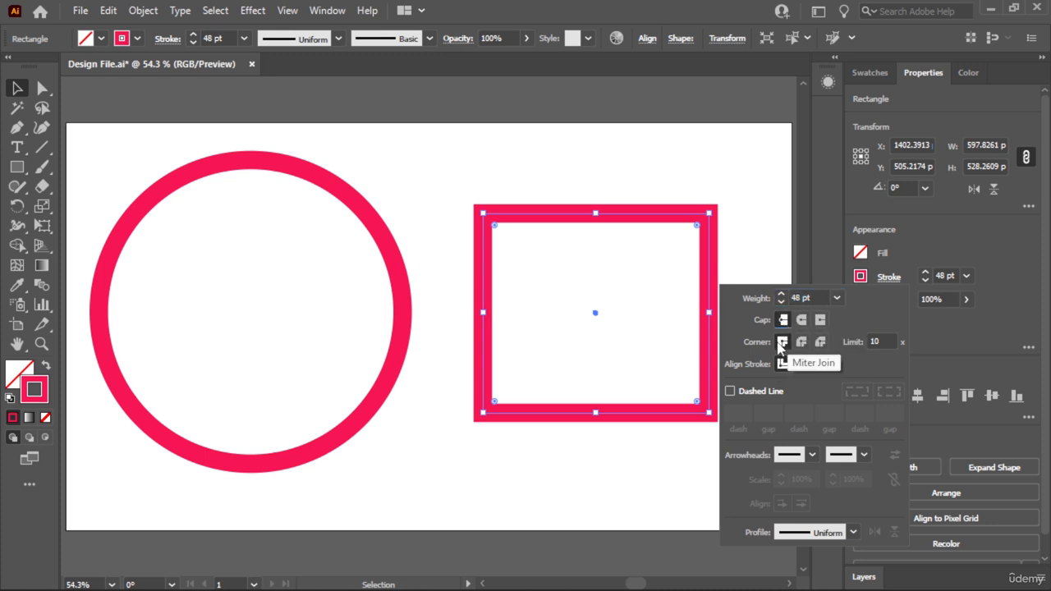
# - Try the Round Join and the Bevel Join on the rectangle's stroke corners
pyautogui.click(802, 344)
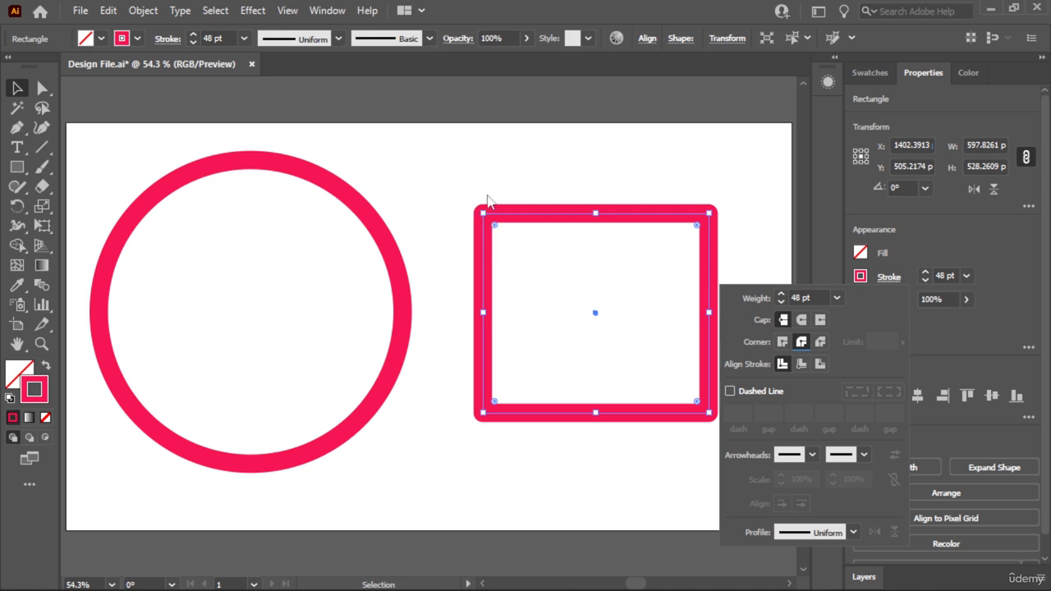
pyautogui.click(821, 343)
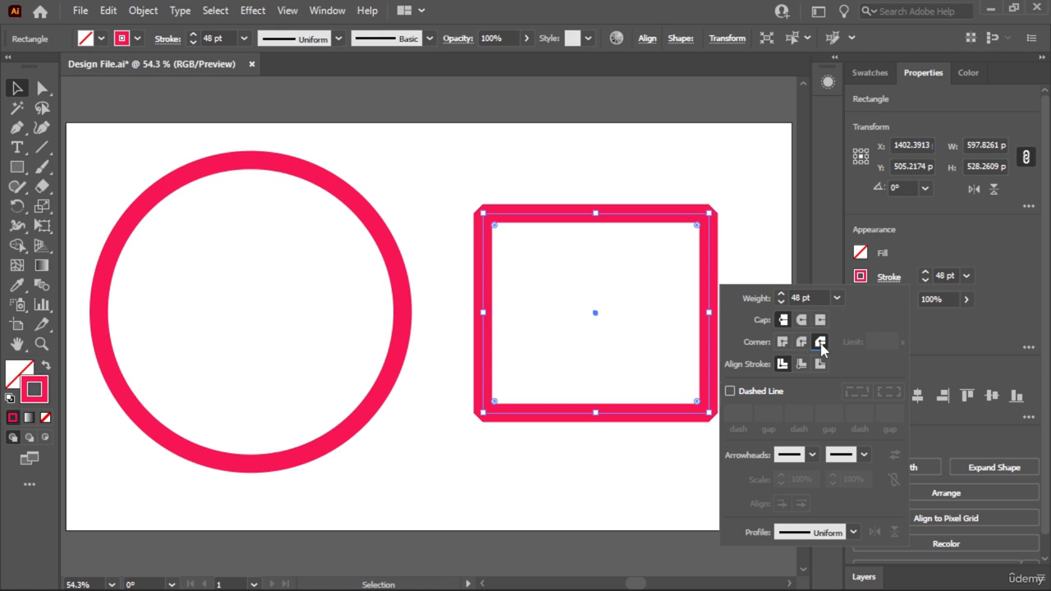
pyautogui.click(484, 215)
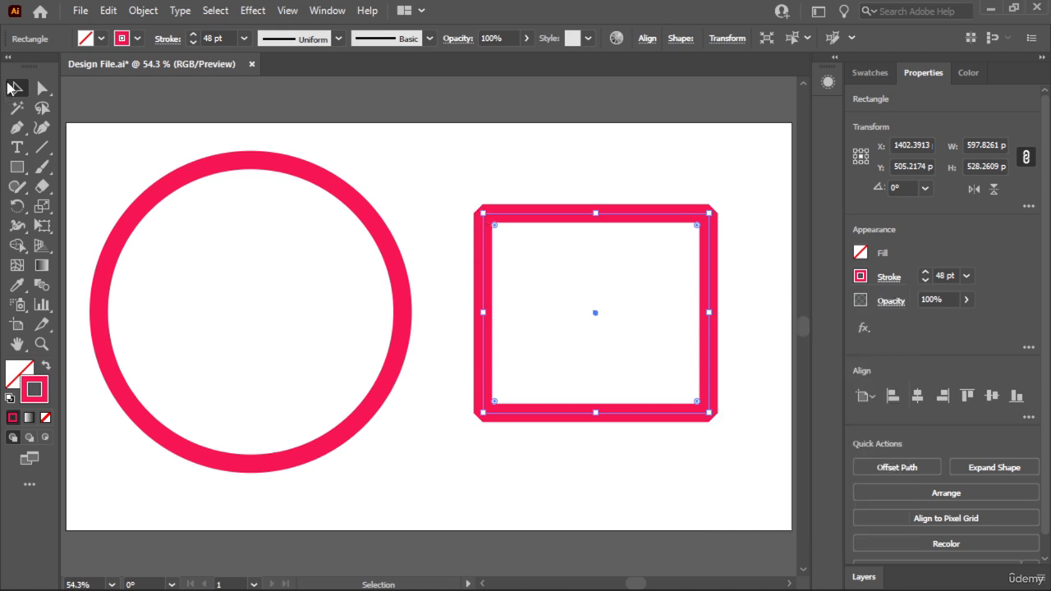
# - Enlarge the rectangle toward its upper-left corner to about 652 by 591 px and deselect it
pyautogui.moveTo(447, 190); pyautogui.dragTo(510, 249)
pyautogui.moveTo(483, 213); pyautogui.dragTo(462, 190)
pyautogui.click(394, 170)
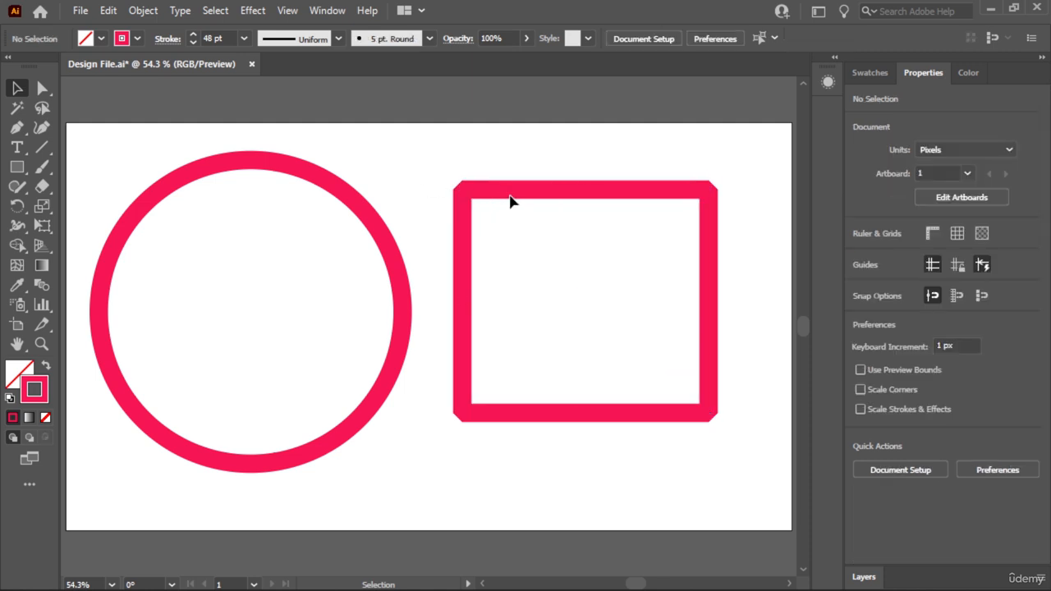
# - Switch the rectangle's stroke corners to the Miter Join
pyautogui.click(715, 210)
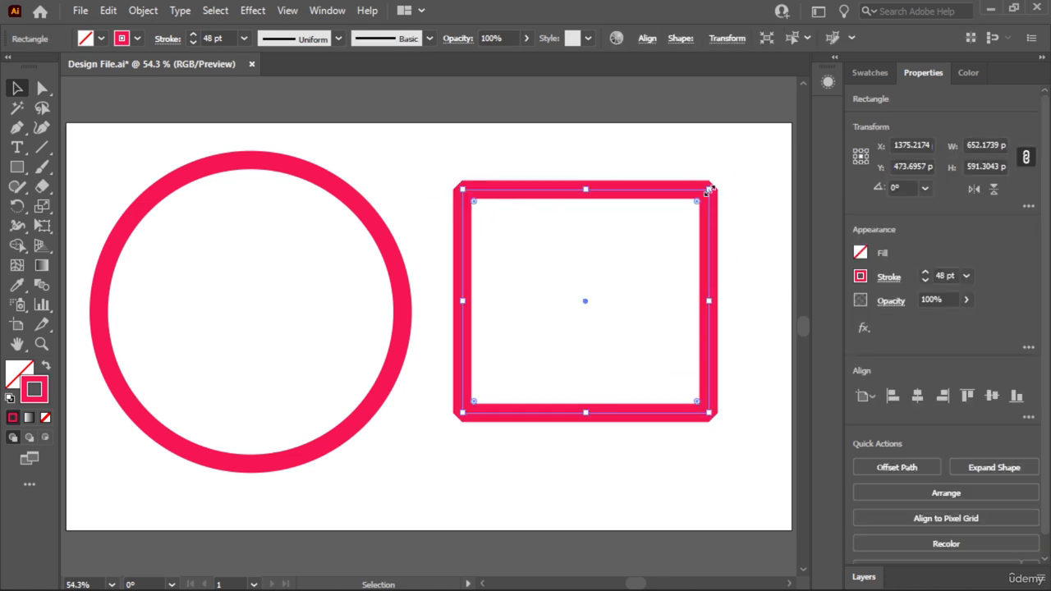
pyautogui.click(890, 278)
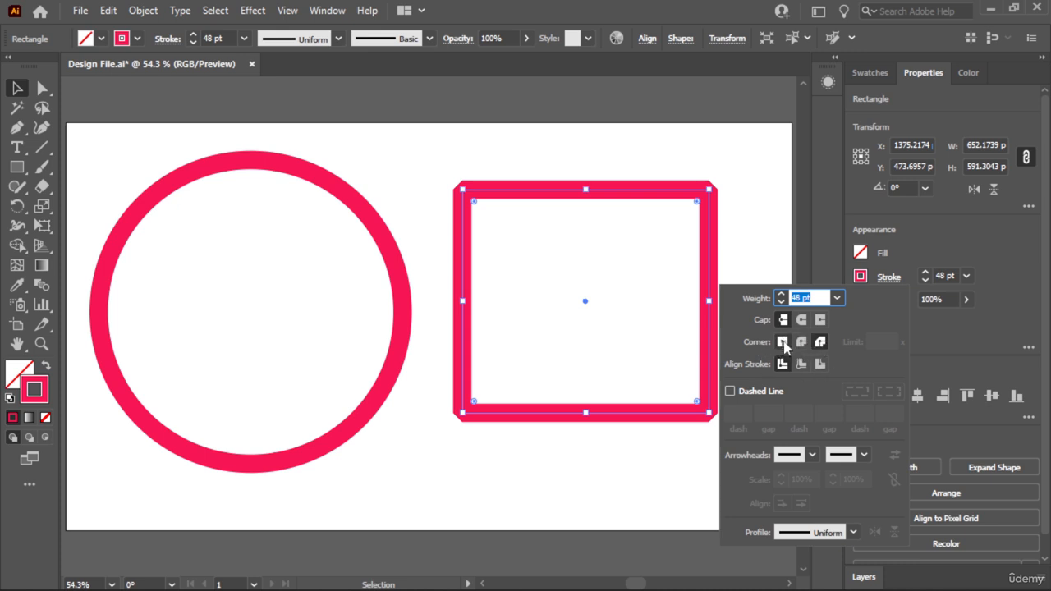
pyautogui.click(783, 343)
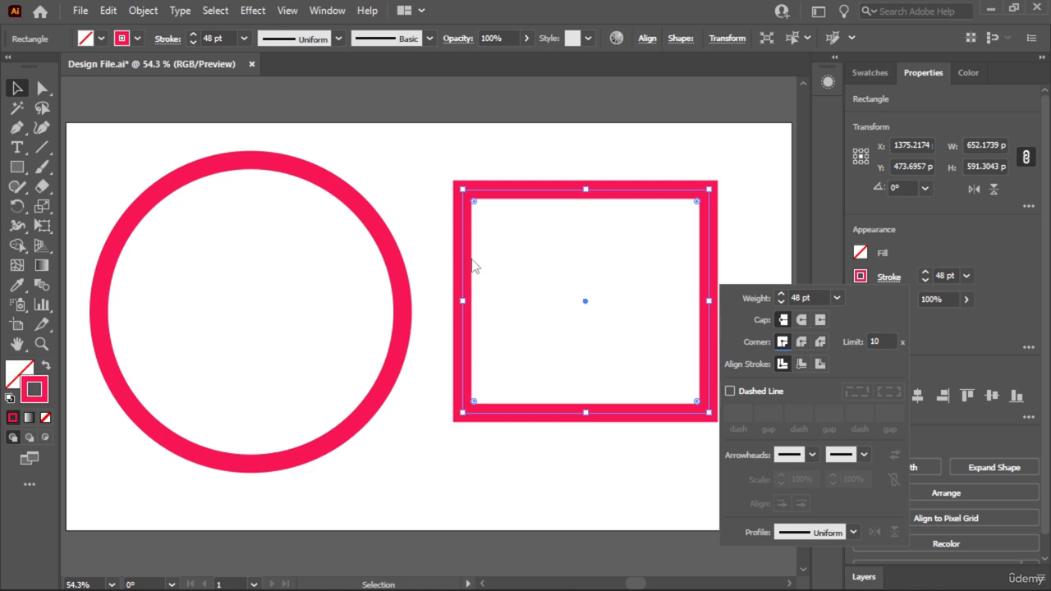
# - Try aligning the rectangle's stroke to the inside and the outside, and return it to center alignment
pyautogui.click(800, 365)
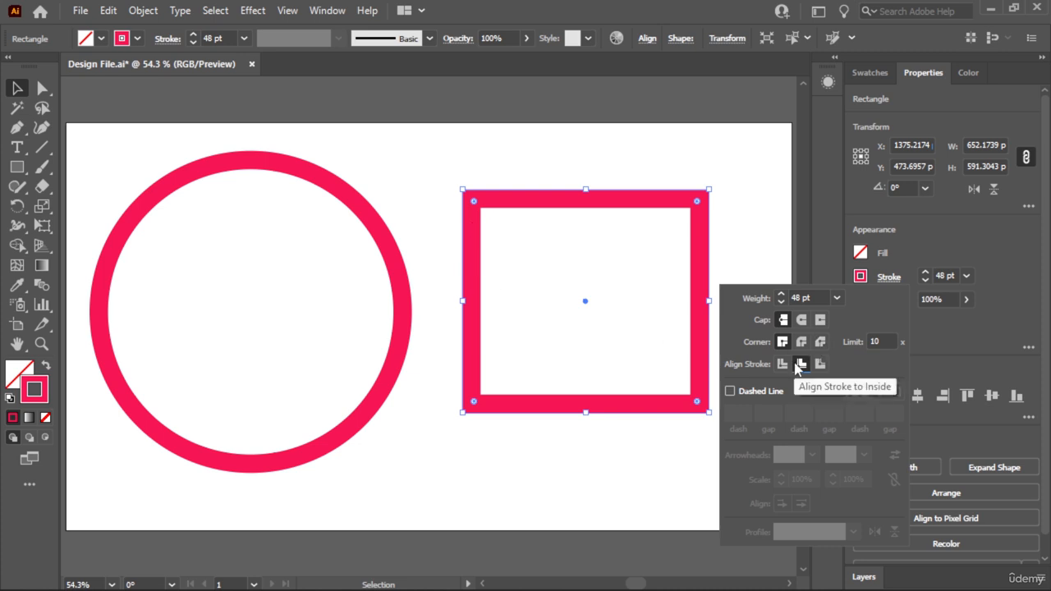
pyautogui.click(820, 365)
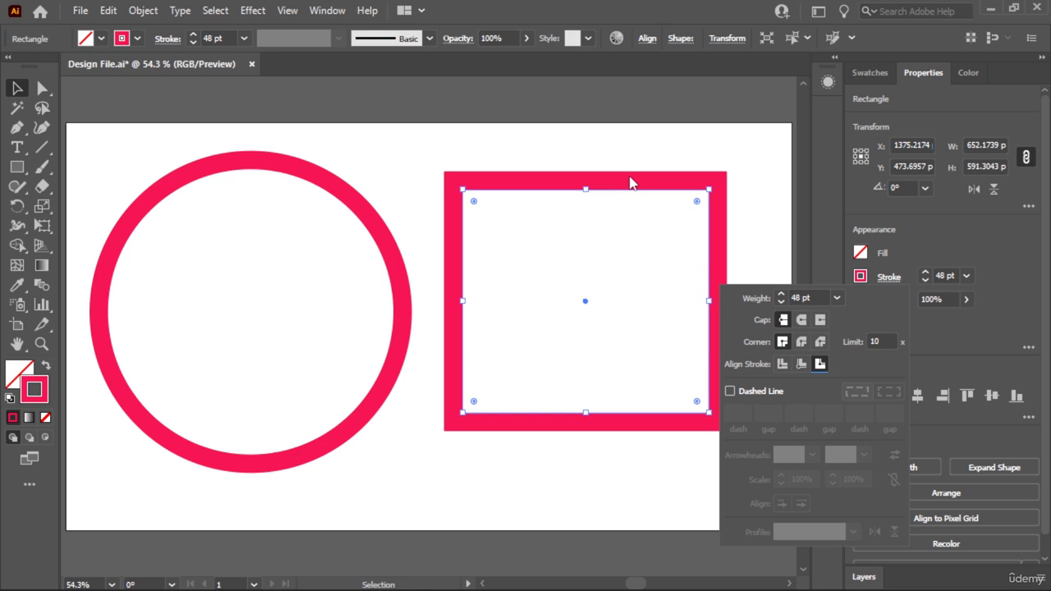
pyautogui.click(782, 364)
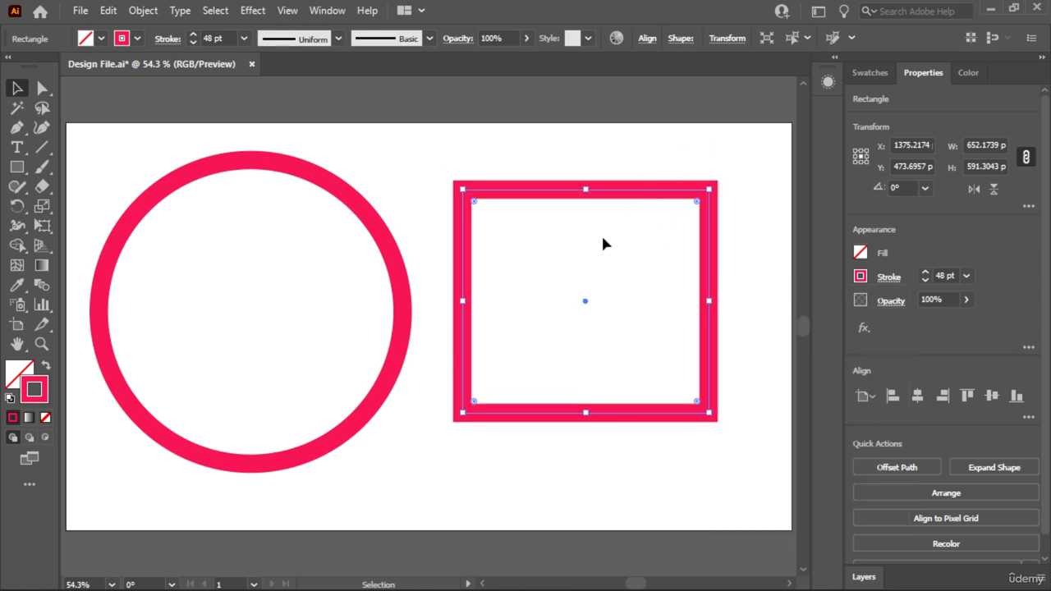
# - Delete the rectangle and move the circle to the horizontal center of the artboard
pyautogui.press('Delete')
pyautogui.click(393, 271)
pyautogui.moveTo(393, 271); pyautogui.dragTo(574, 279)
# - Give the circle's stroke a Round Cap
pyautogui.click(888, 282)
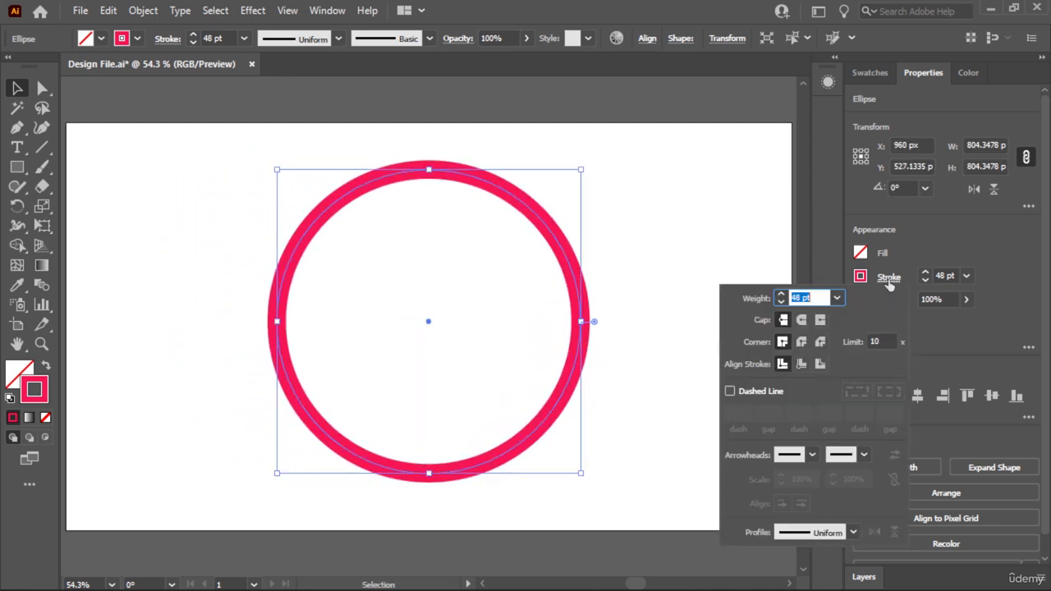
pyautogui.click(819, 321)
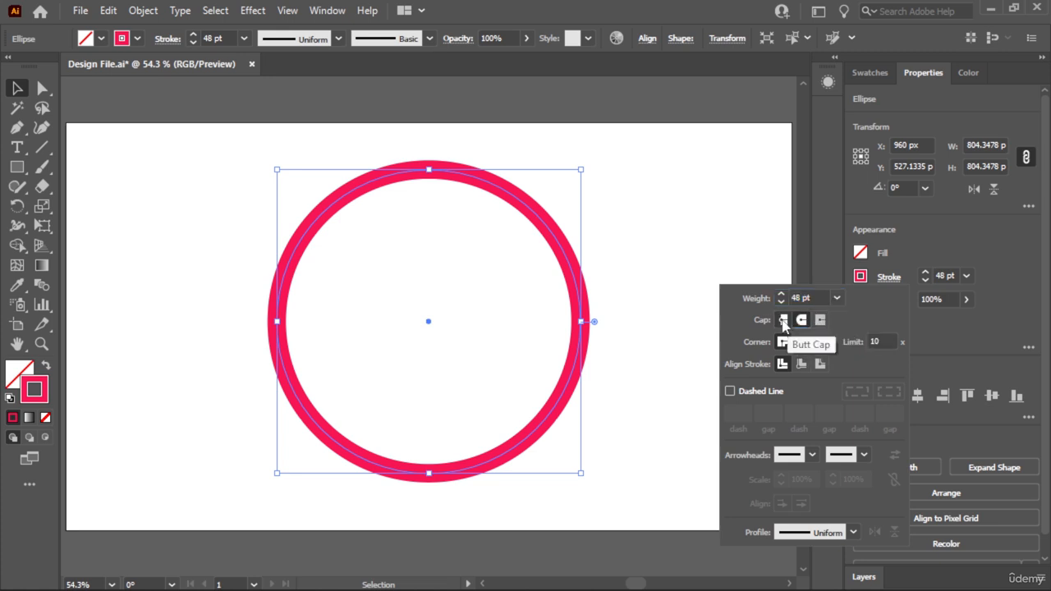
pyautogui.click(802, 320)
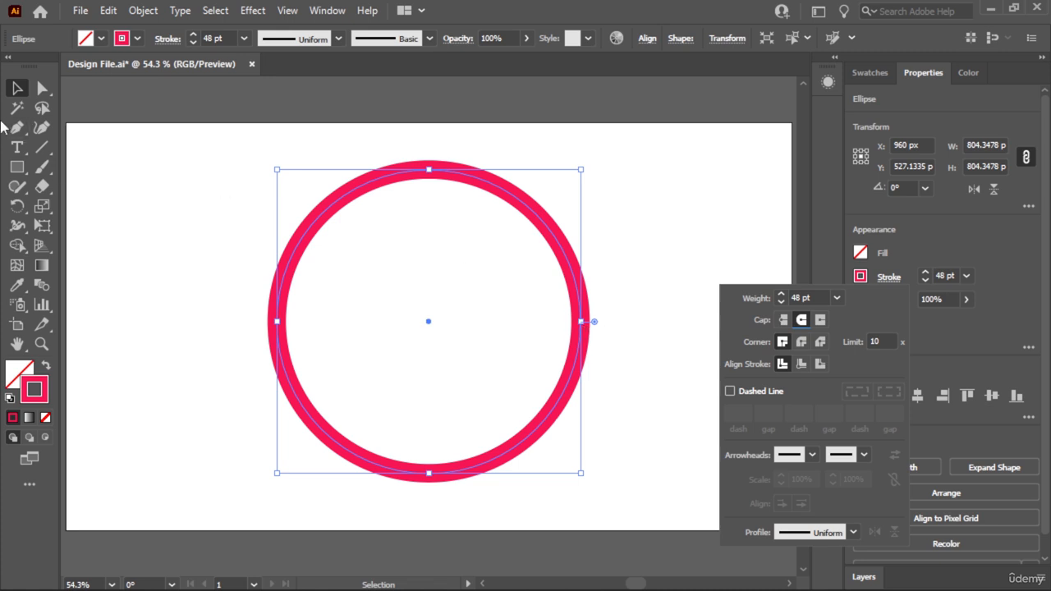
pyautogui.click(42, 89)
pyautogui.click(599, 196)
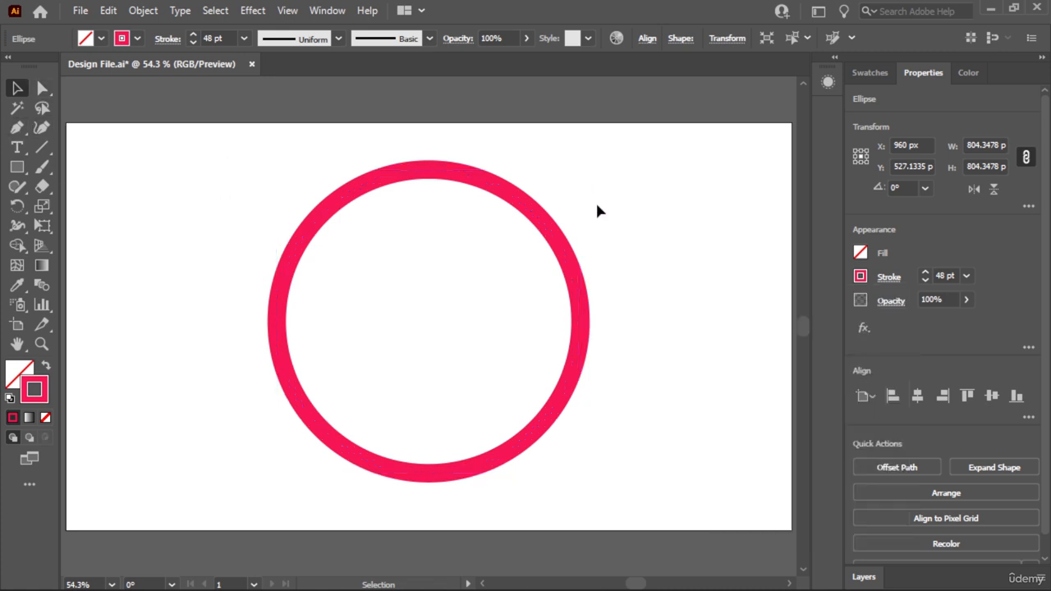
pyautogui.click(567, 240)
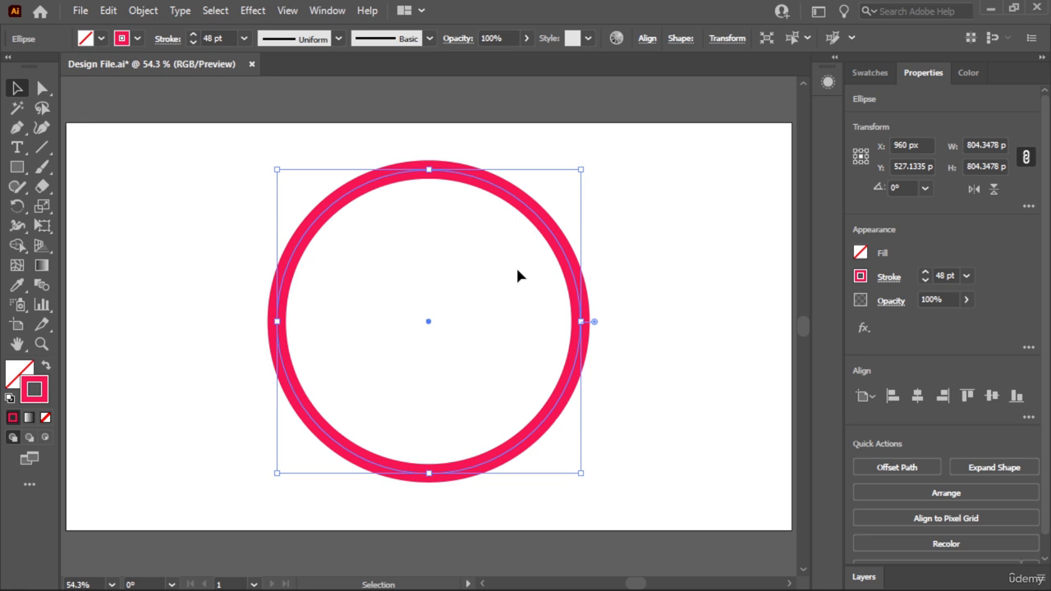
pyautogui.press('Delete')
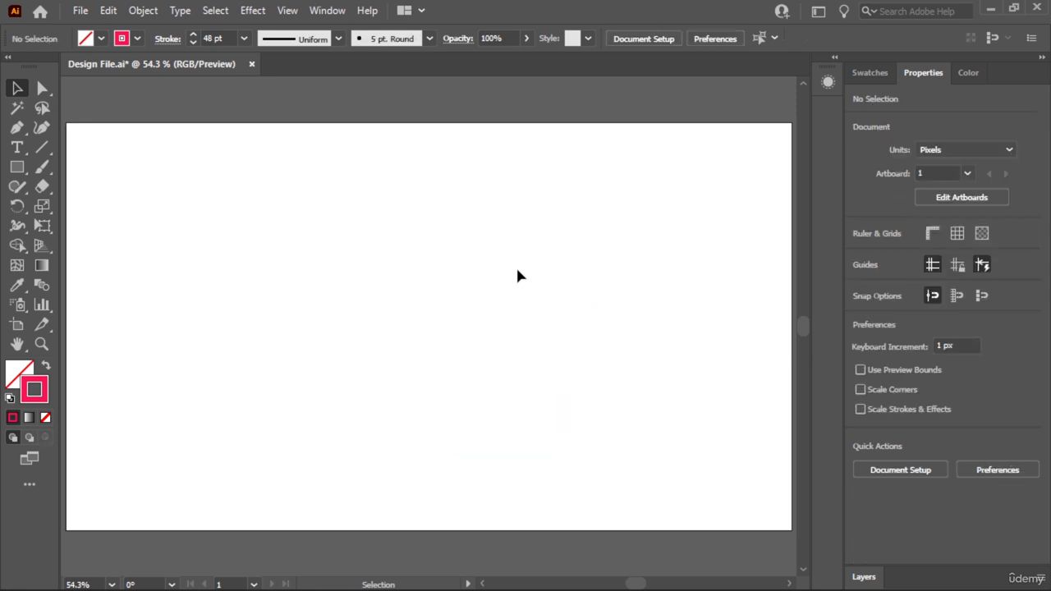
pyautogui.hotkey('ctrl', 'z')
# - Delete the circle's upper-right quarter segment to open the path, and deselect it
pyautogui.press('a')
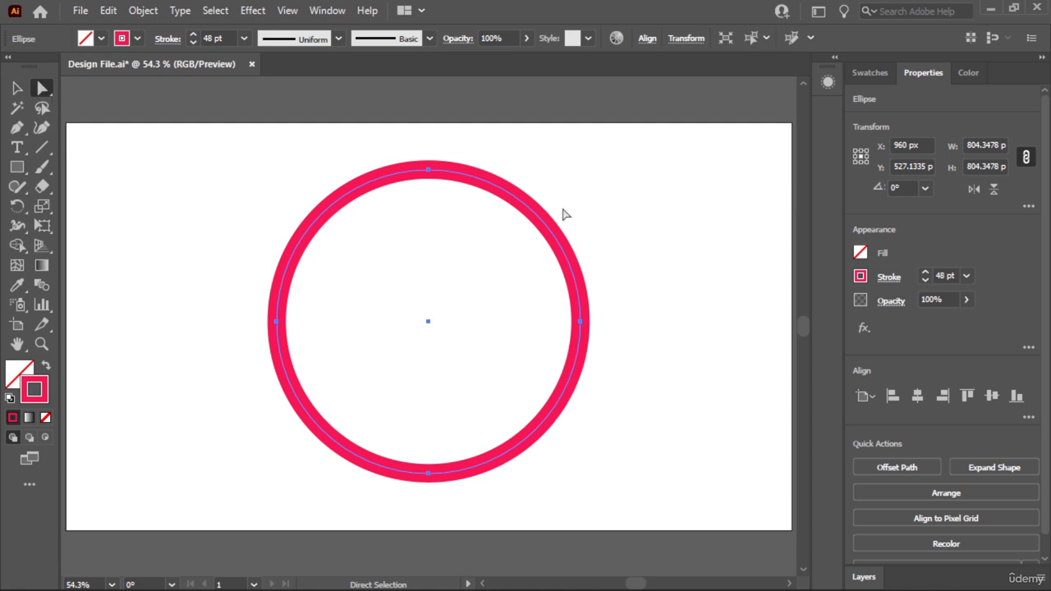
pyautogui.moveTo(556, 146); pyautogui.dragTo(500, 280)
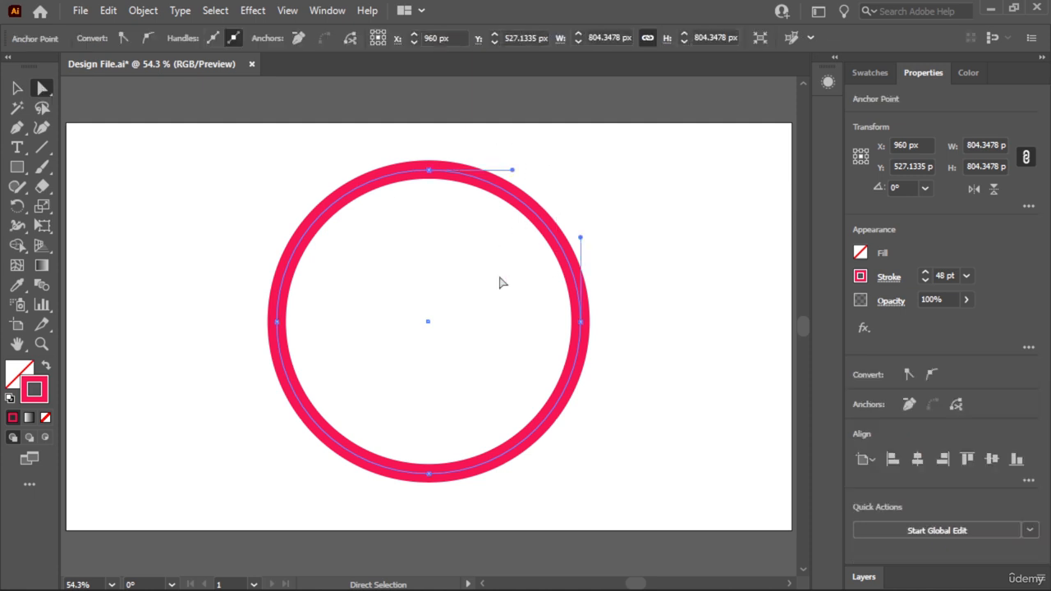
pyautogui.press('Delete')
pyautogui.press('v')
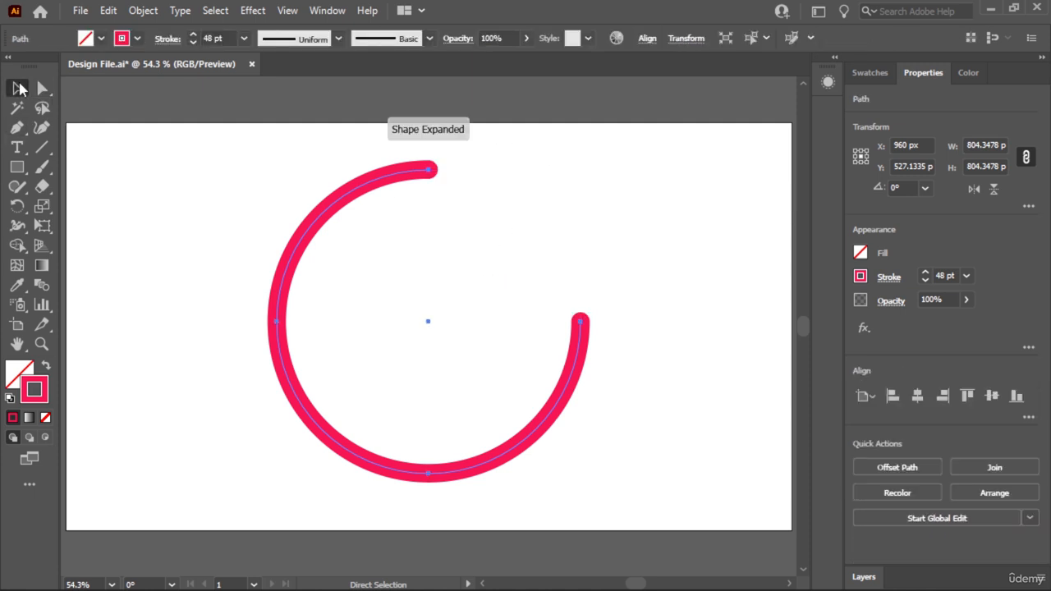
pyautogui.click(622, 194)
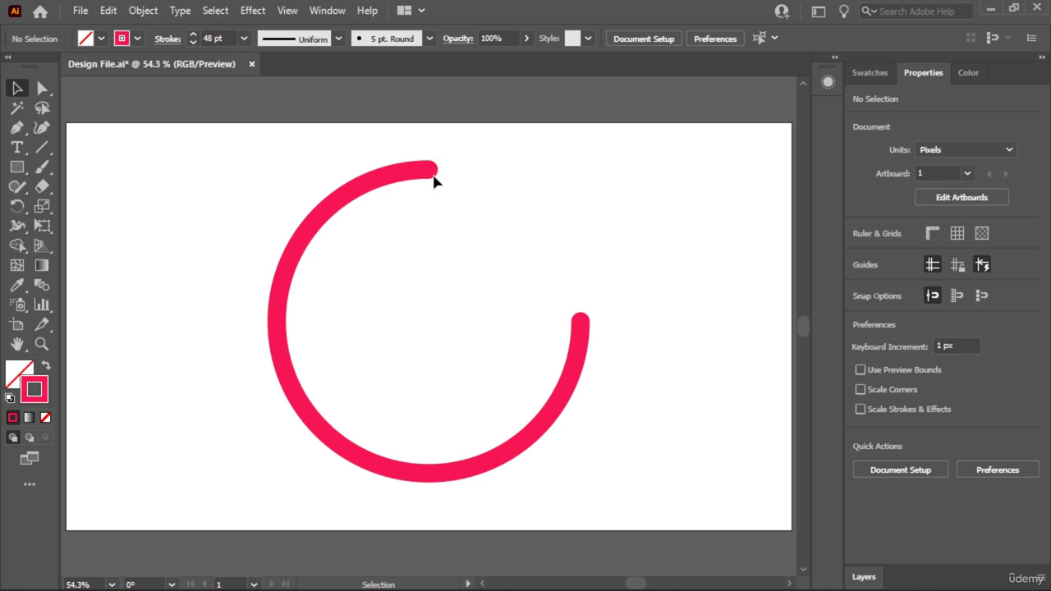
# - Set the open arc's stroke to the Butt Cap and deselect the arc
pyautogui.click(545, 410)
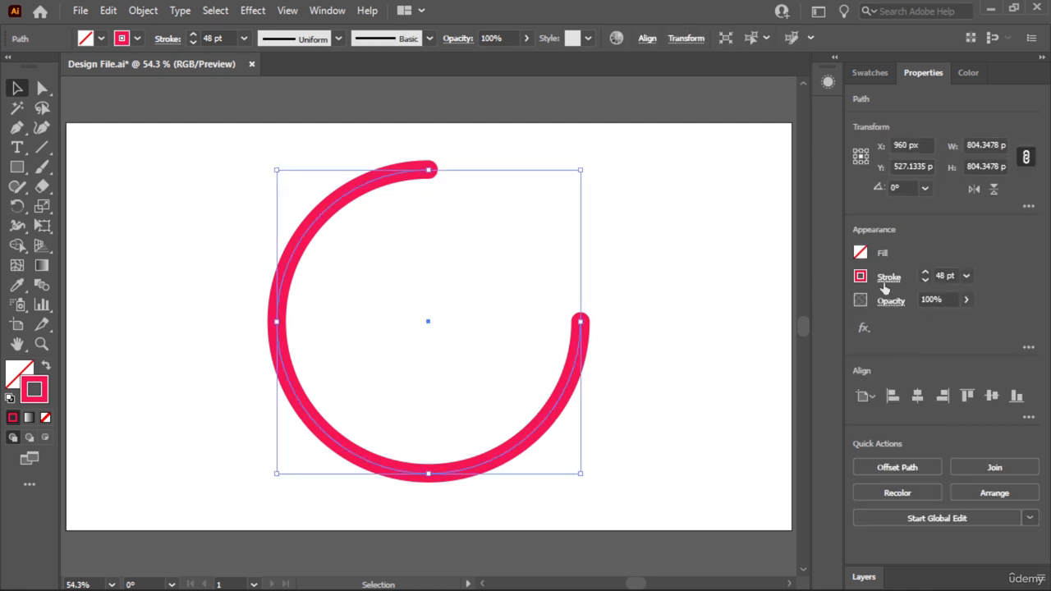
pyautogui.click(888, 277)
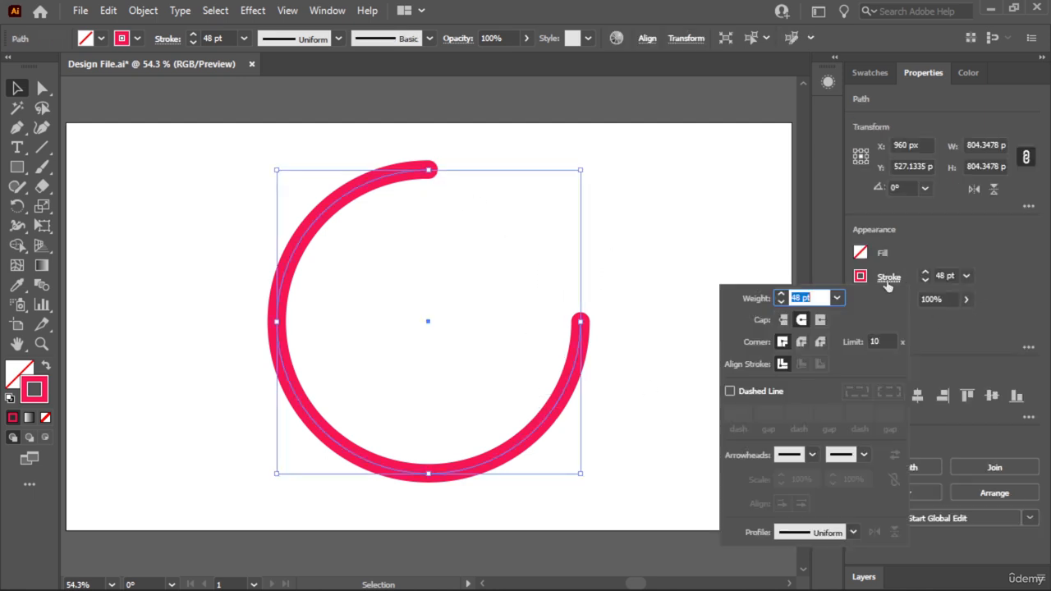
pyautogui.click(785, 321)
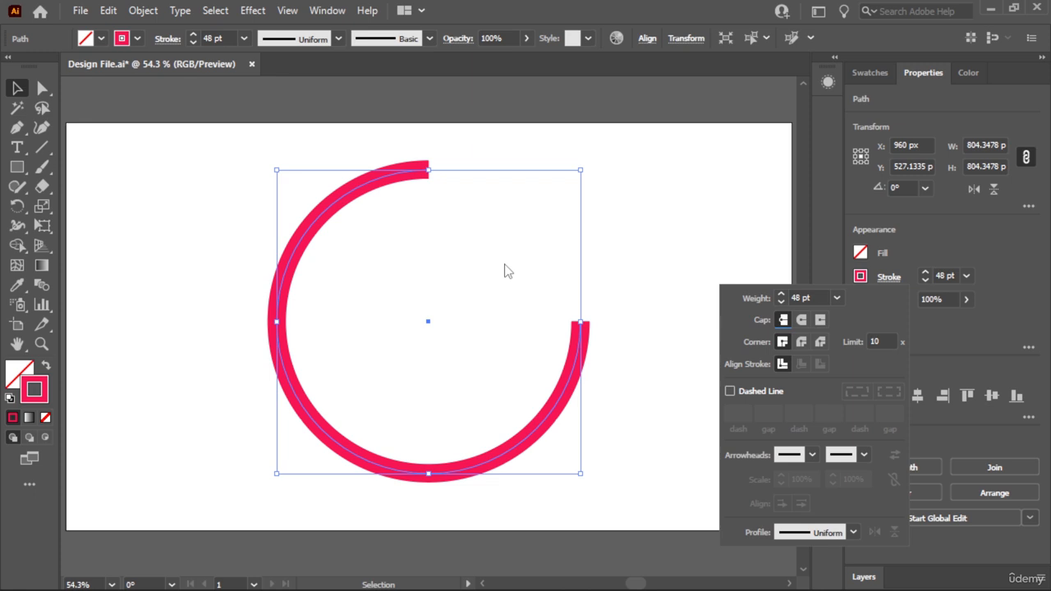
pyautogui.click(622, 256)
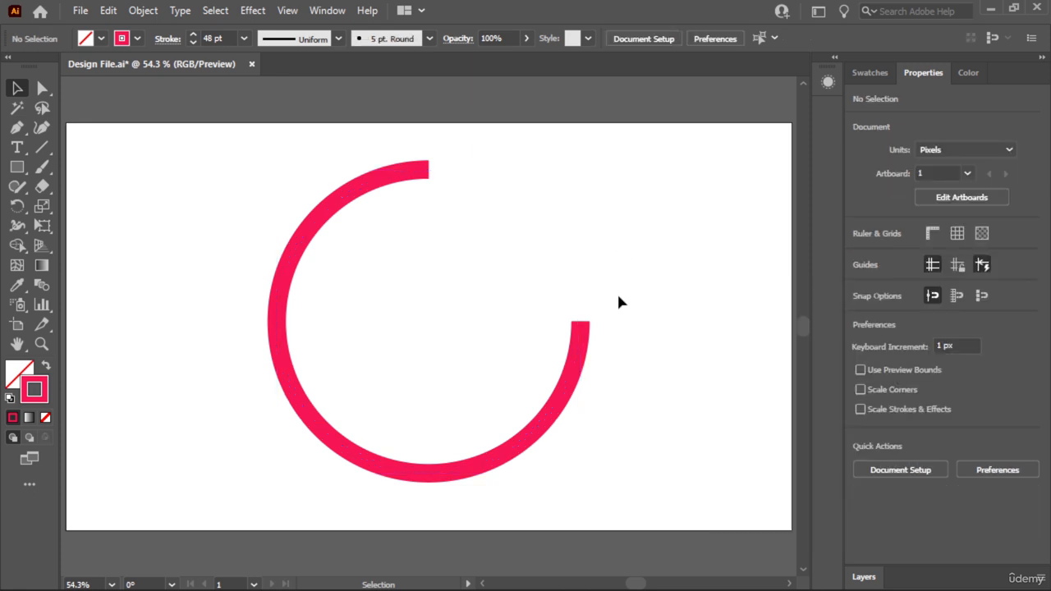
# - Apply the Round Cap to the open arc's stroke, try the Projecting Cap and return to the Round Cap
pyautogui.moveTo(604, 249); pyautogui.dragTo(553, 402)
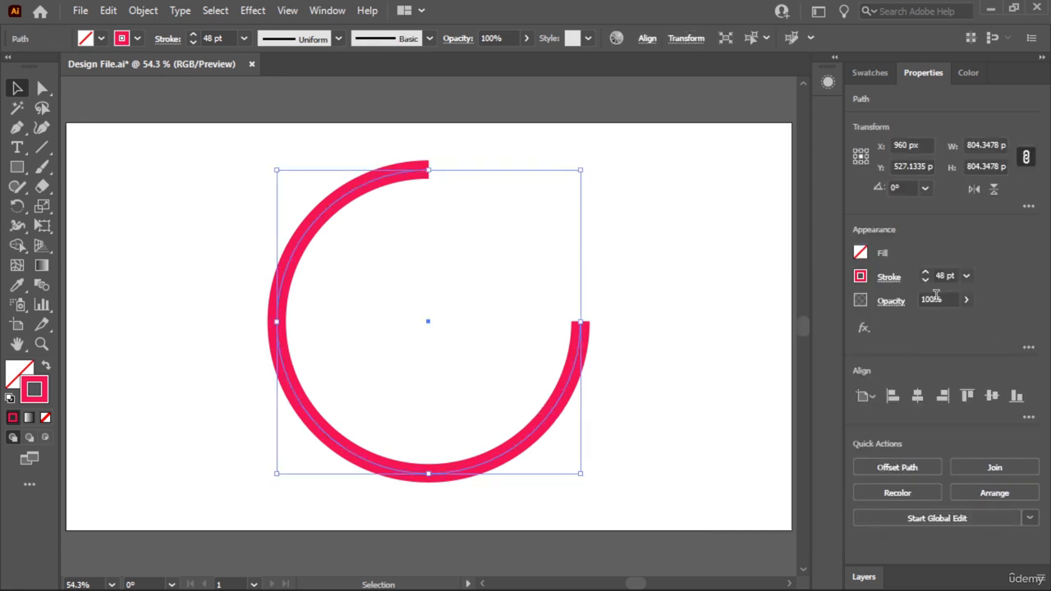
pyautogui.click(893, 280)
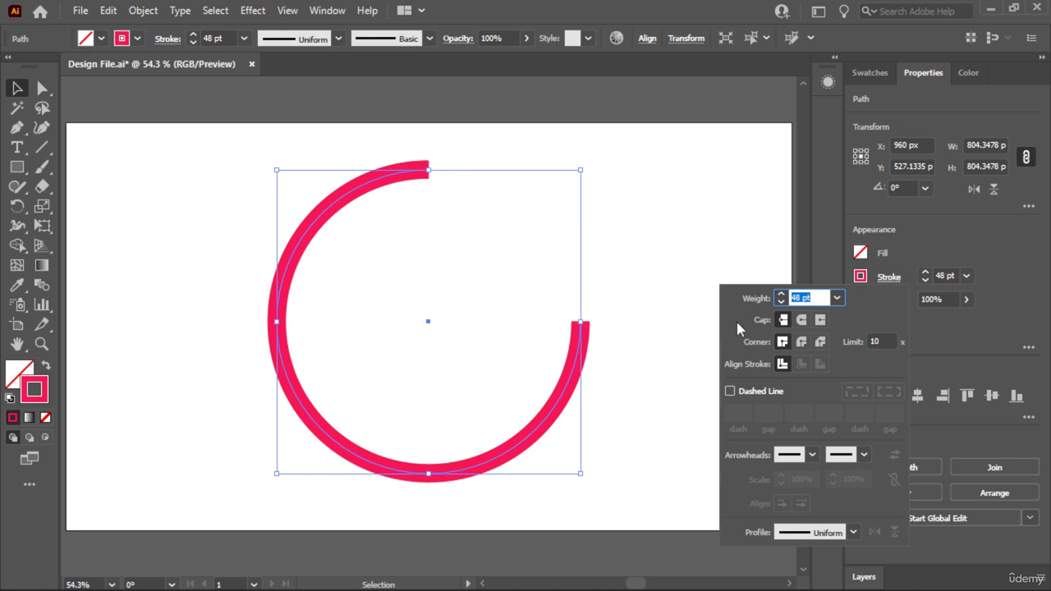
pyautogui.click(802, 320)
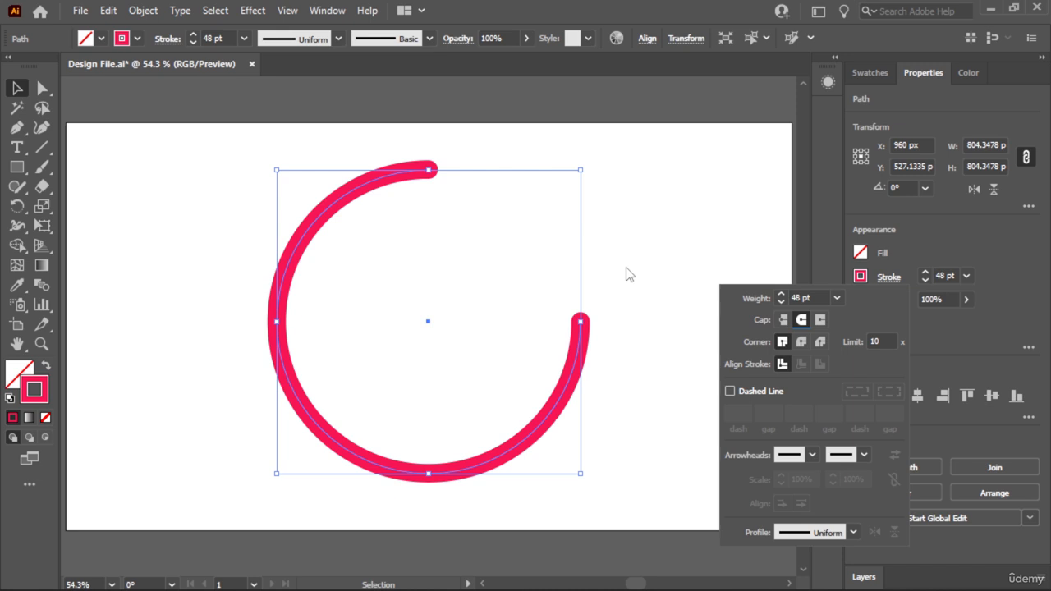
pyautogui.click(820, 321)
pyautogui.click(802, 319)
pyautogui.click(662, 367)
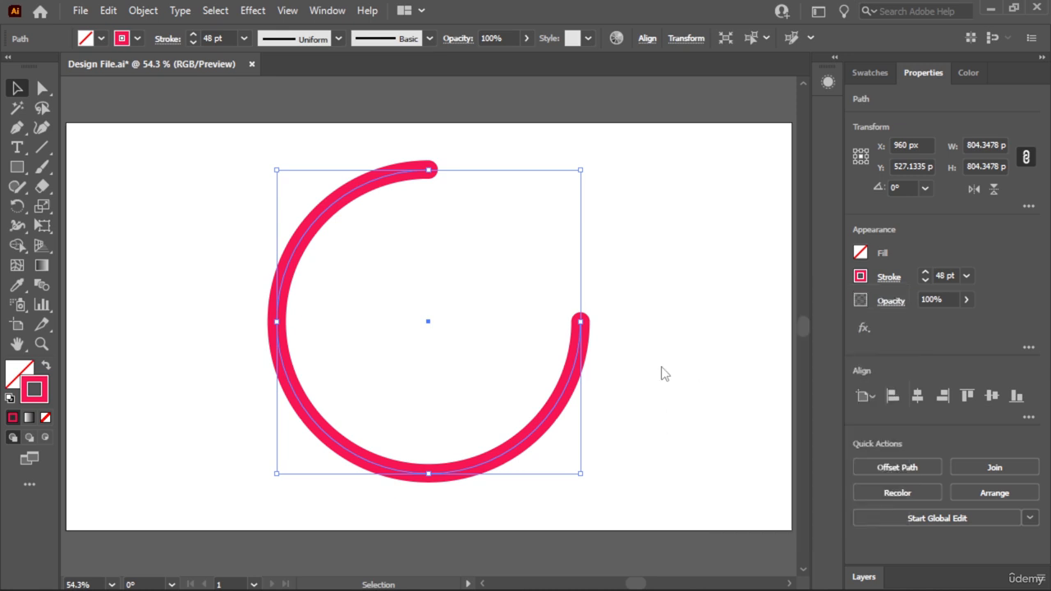
# - Undo the cap changes and the segment deletion to restore the full circle, and select it
pyautogui.hotkey('ctrl', 'z')
pyautogui.hotkey('ctrl', 'z')
pyautogui.hotkey('ctrl', 'z')
pyautogui.hotkey('ctrl', 'z')
pyautogui.hotkey('ctrl', 'z')
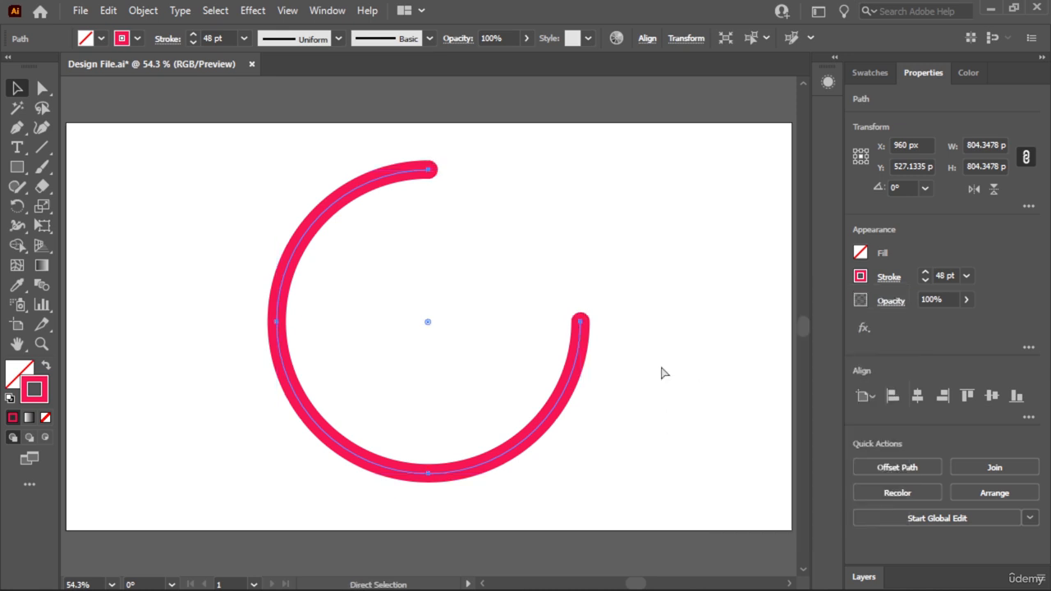
pyautogui.press('v')
pyautogui.click(660, 293)
pyautogui.moveTo(655, 212); pyautogui.dragTo(497, 349)
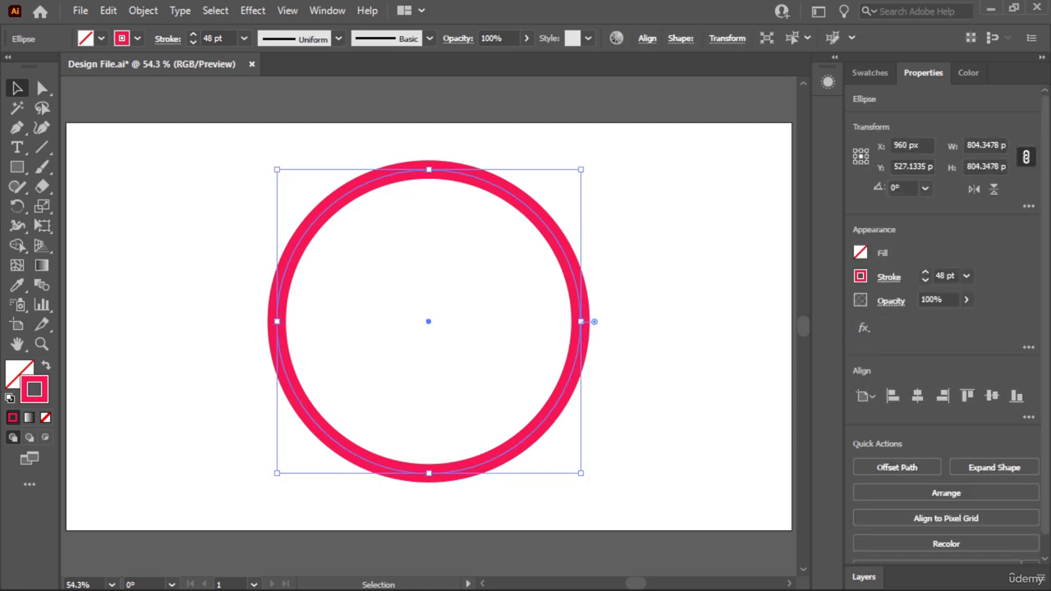
# - Turn on the dashed line for the circle's stroke and set its cap to Butt Cap
pyautogui.click(888, 278)
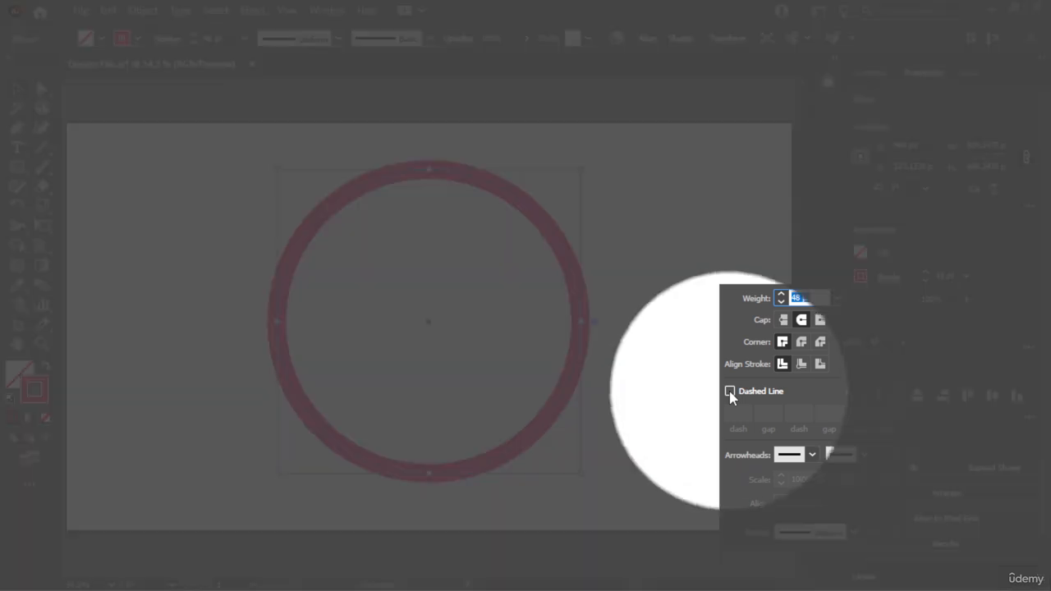
pyautogui.click(730, 392)
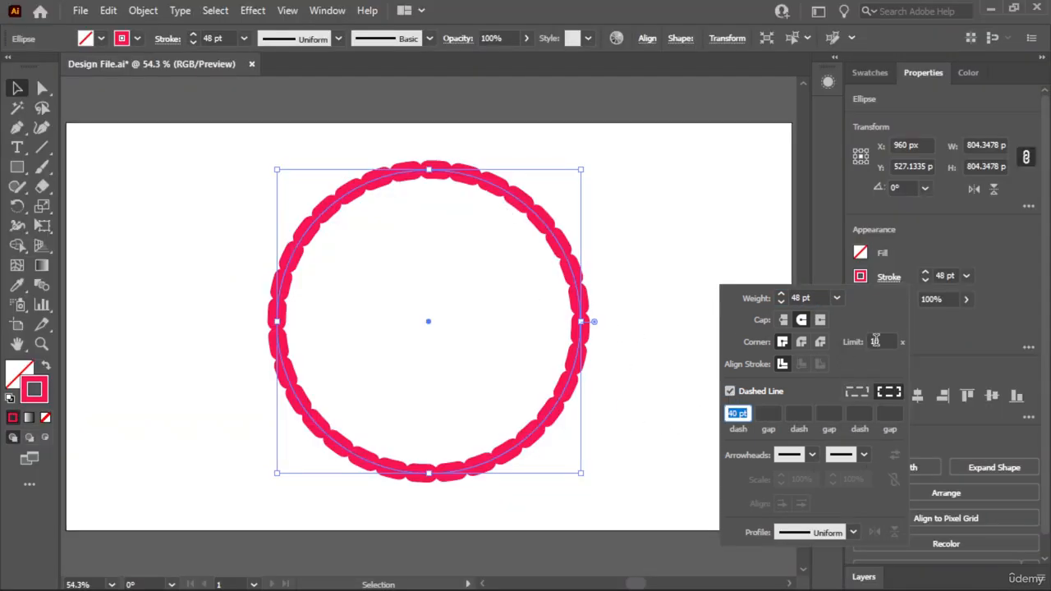
pyautogui.click(784, 321)
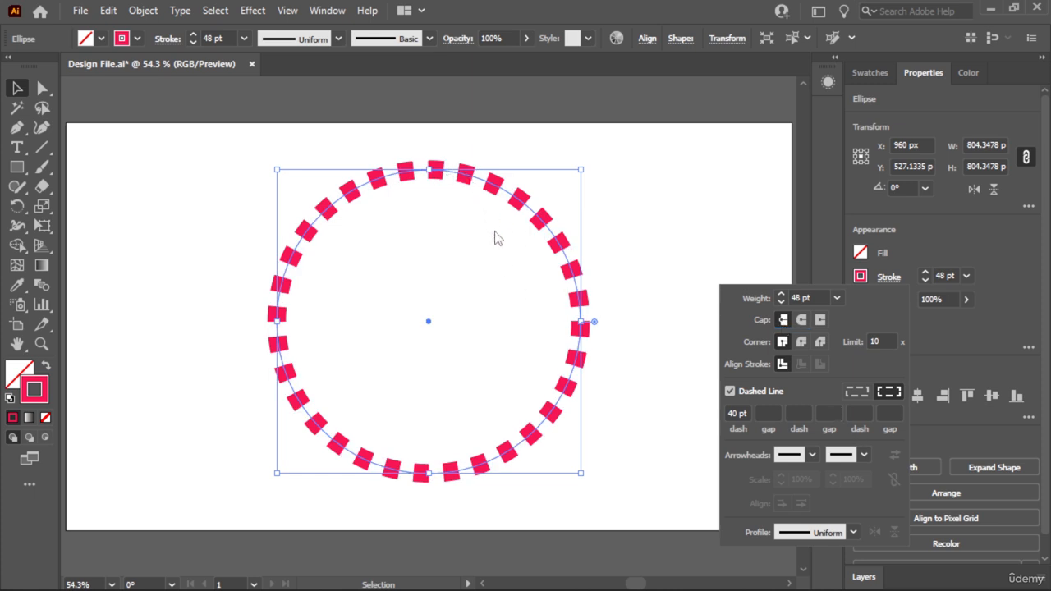
# - Set the circle's dash length to 100 pt and scale the circle down to about 550 px across
pyautogui.click(727, 412)
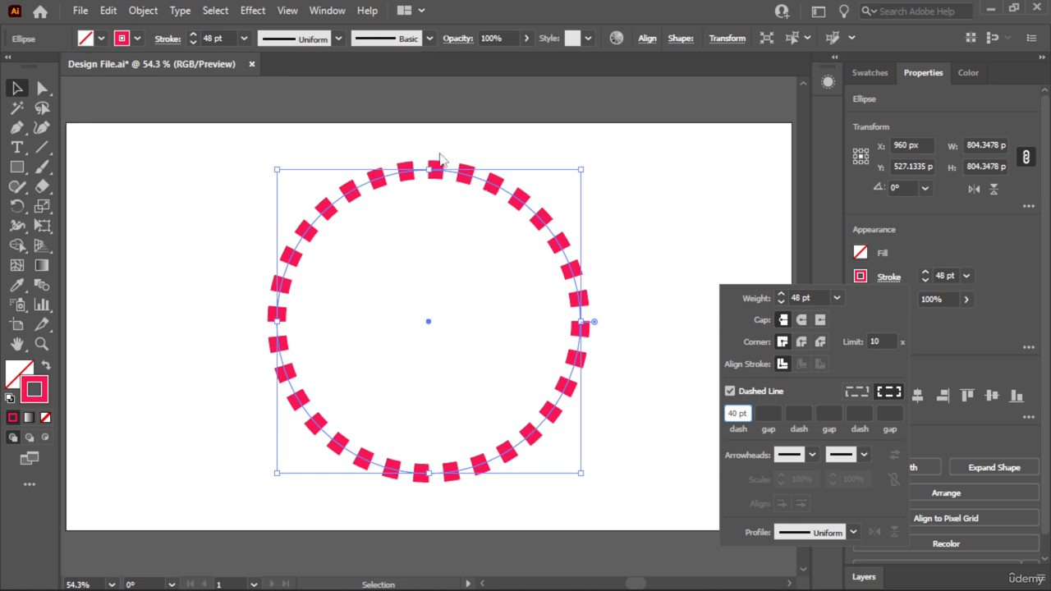
pyautogui.moveTo(727, 412); pyautogui.dragTo(763, 413)
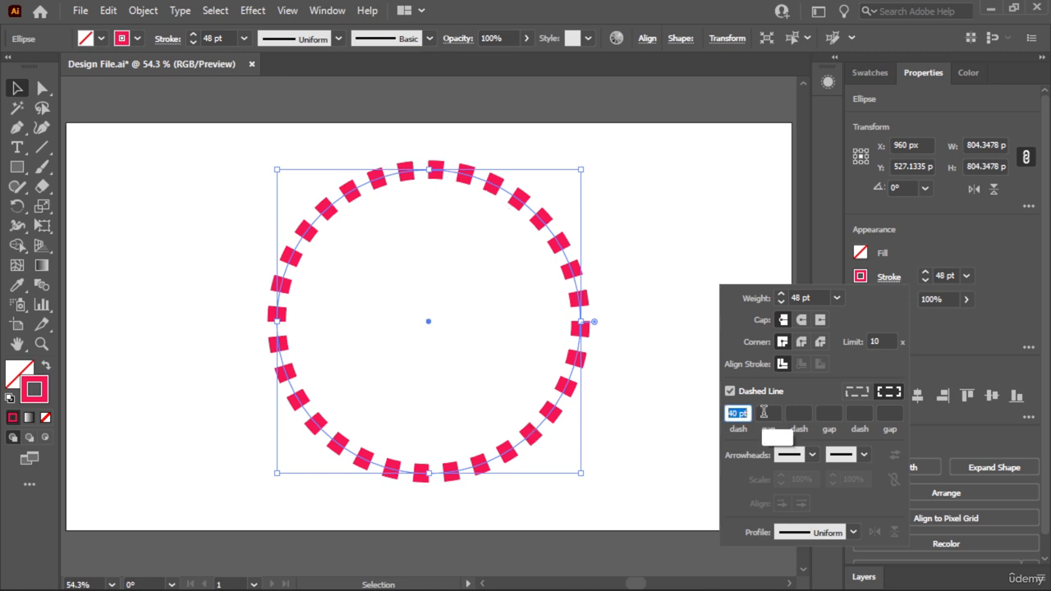
pyautogui.write('10')
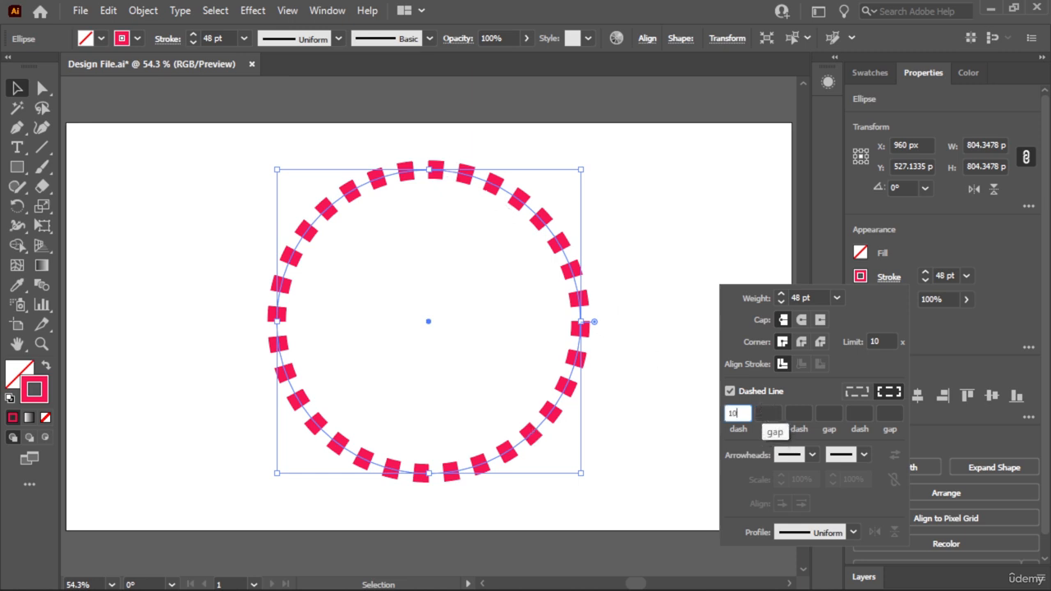
pyautogui.write('0')
pyautogui.press('Return')
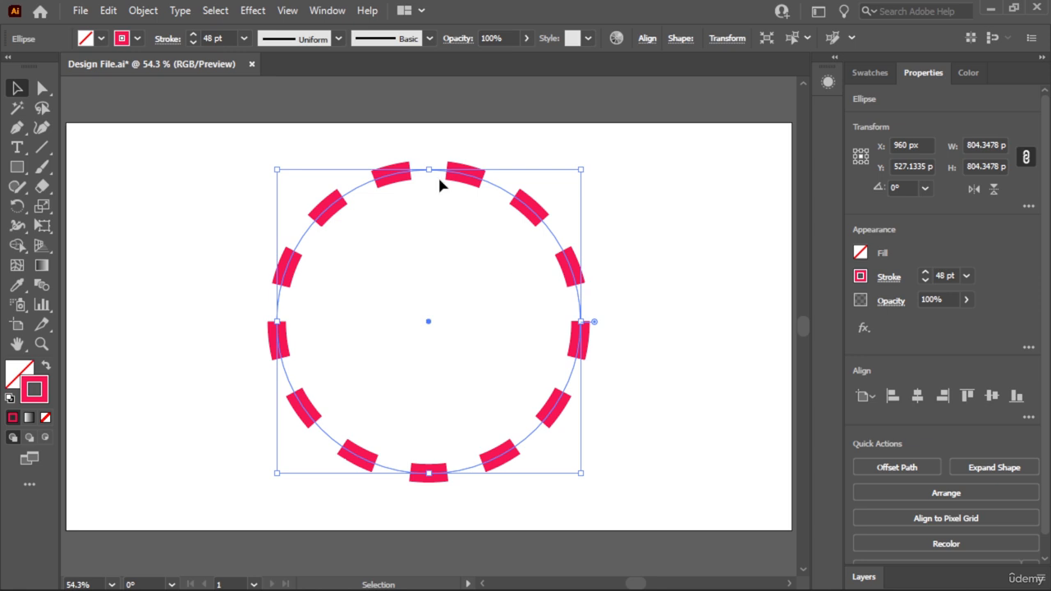
pyautogui.moveTo(582, 169); pyautogui.dragTo(532, 213)
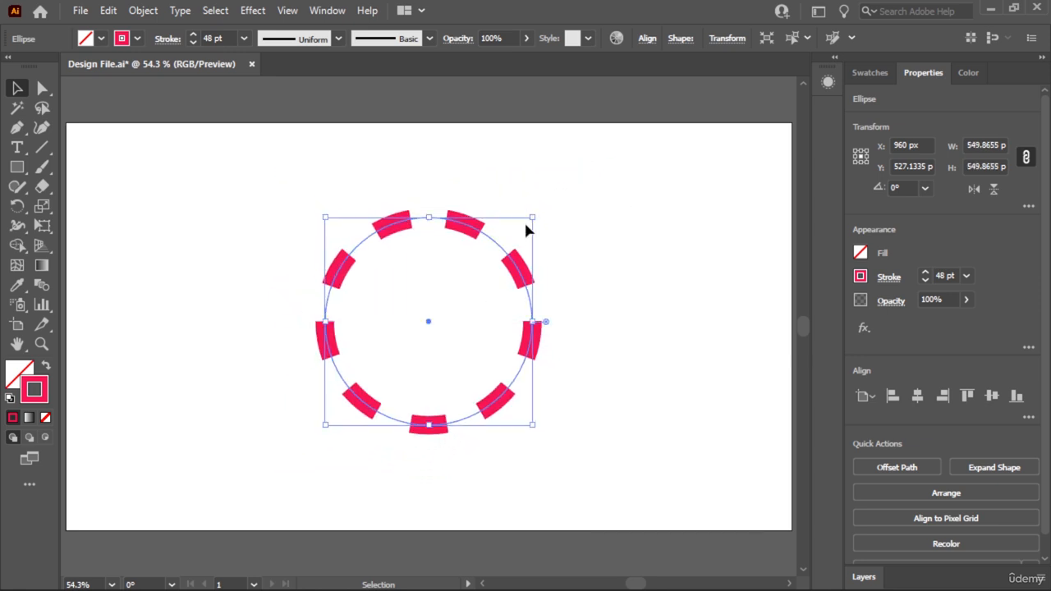
# - Try a stroke weight of 20 pt on the dashed circle and undo the change
pyautogui.click(893, 279)
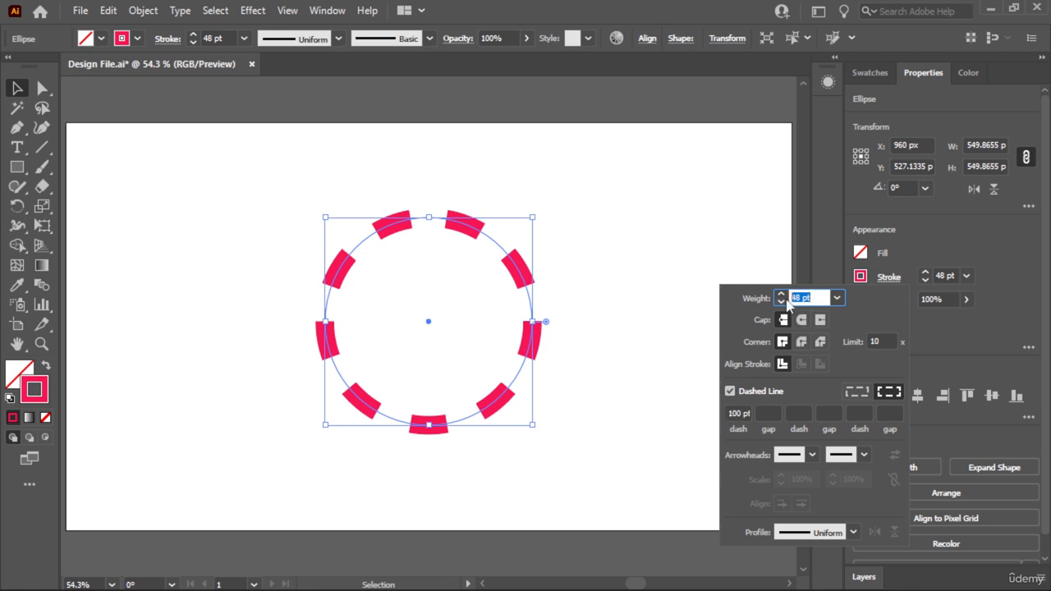
pyautogui.write('20')
pyautogui.press('Return')
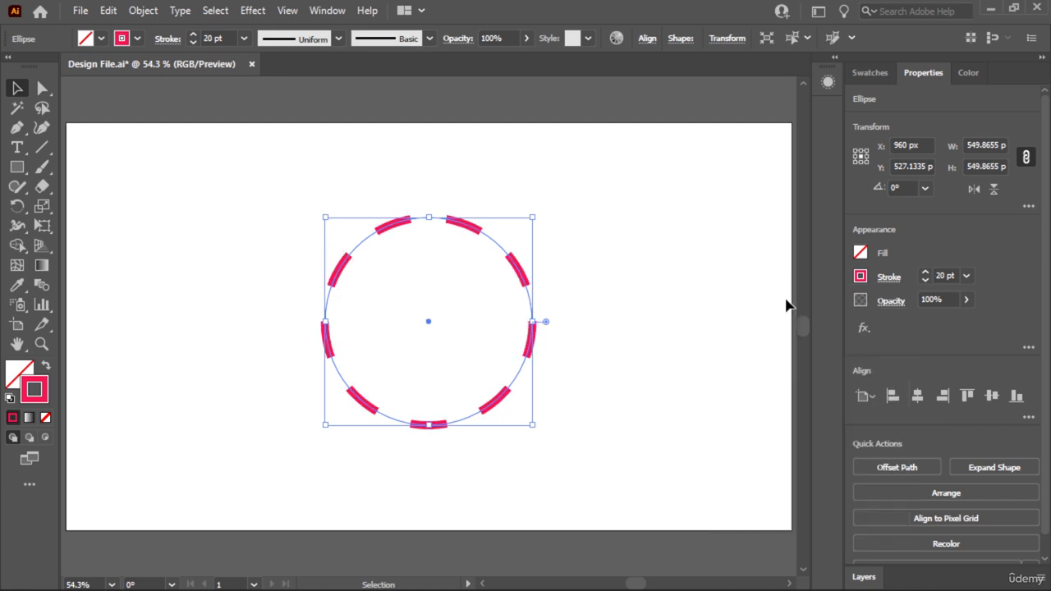
pyautogui.click(142, 226)
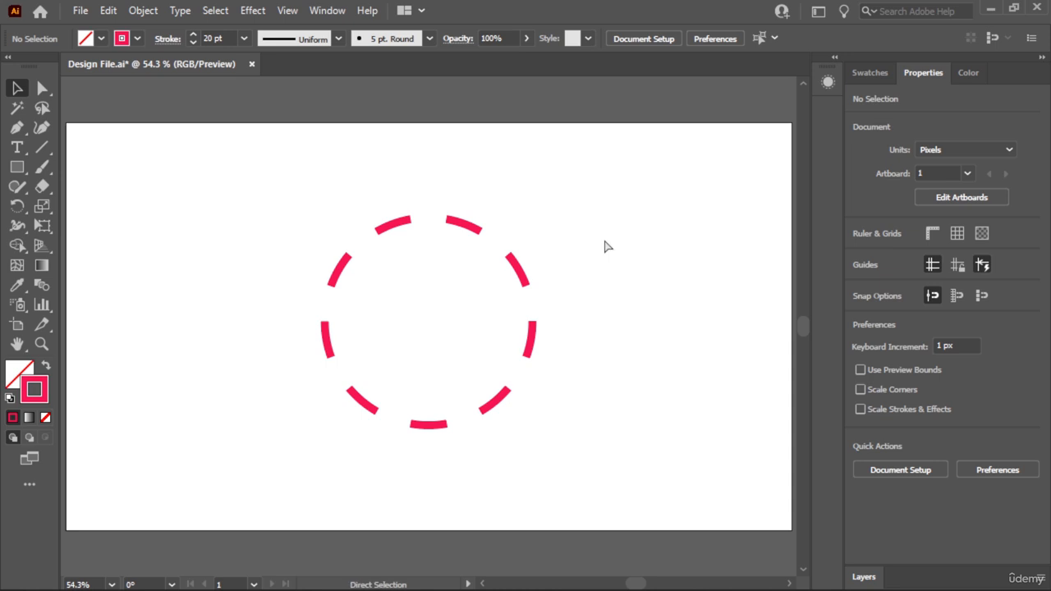
pyautogui.hotkey('ctrl', 'z')
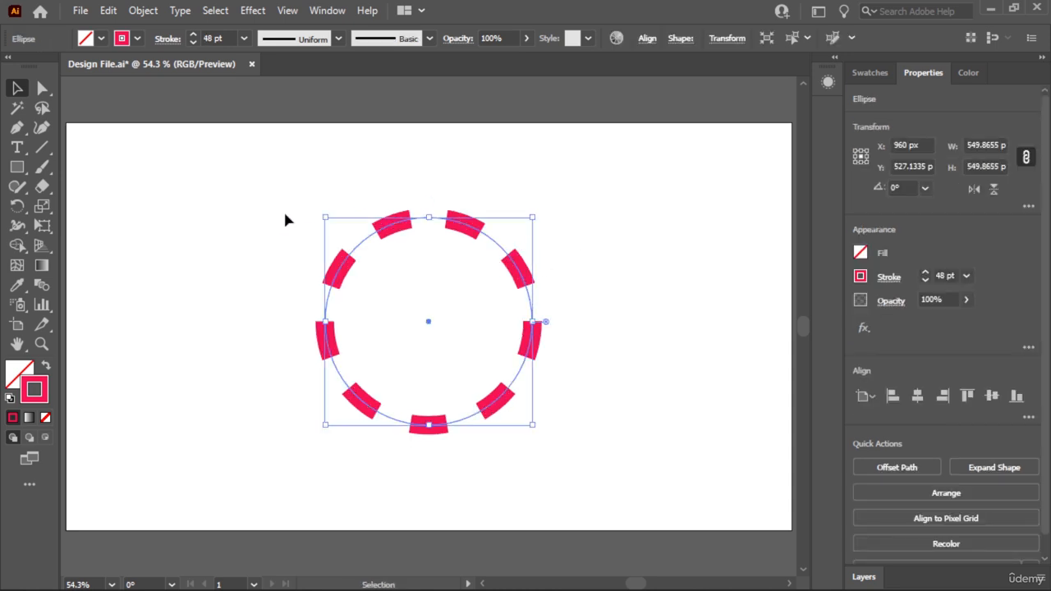
# - Apply the Round Cap to the dashed circle's stroke and deselect the circle
pyautogui.click(892, 278)
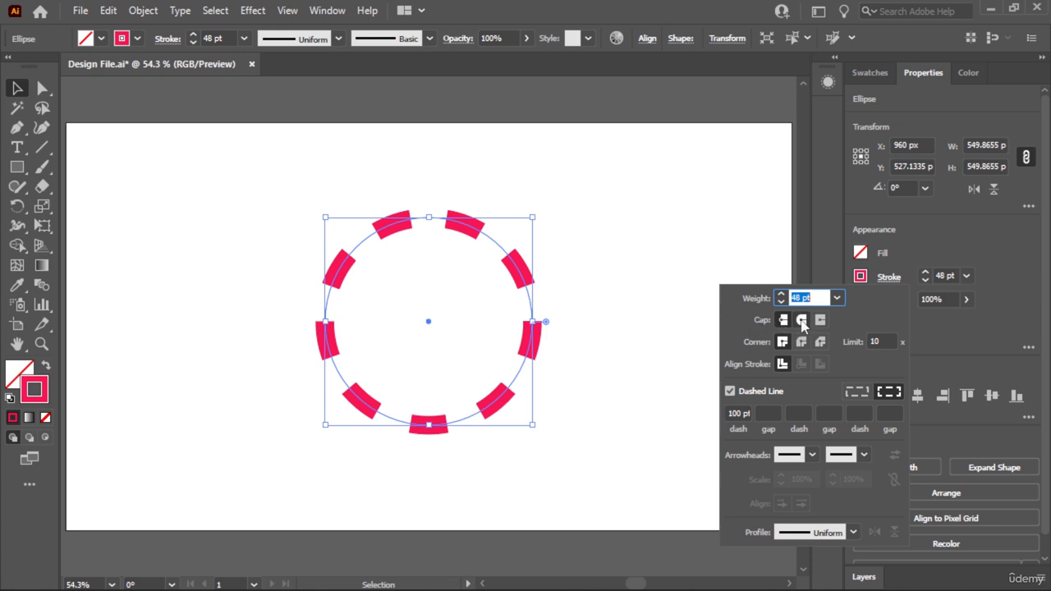
pyautogui.click(802, 323)
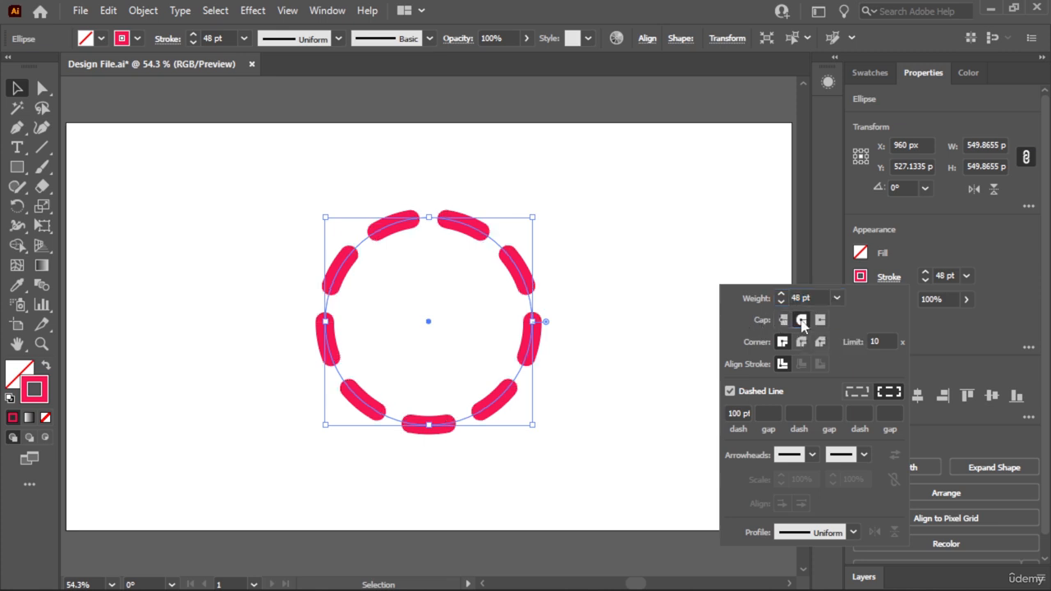
pyautogui.click(643, 350)
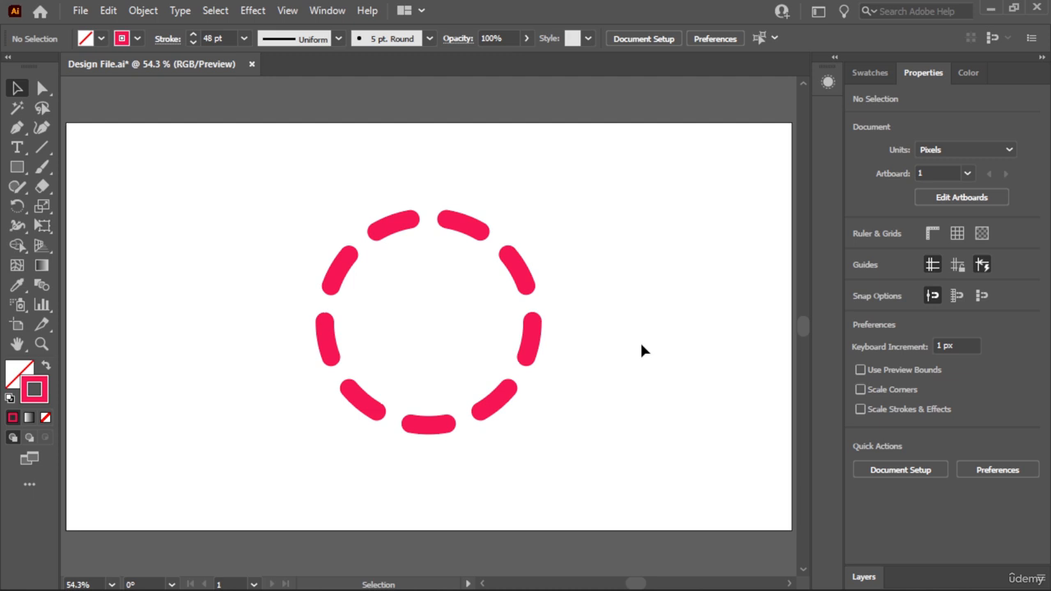
# - Examine the example artwork outside the artboard, with its dashed circle and curved arrows, and return to the artboard
pyautogui.hotkey('ctrl', '-')
pyautogui.hotkey('ctrl', '-')
pyautogui.hotkey('ctrl', '-')
pyautogui.press('space')
pyautogui.moveTo(372, 237); pyautogui.dragTo(540, 373)
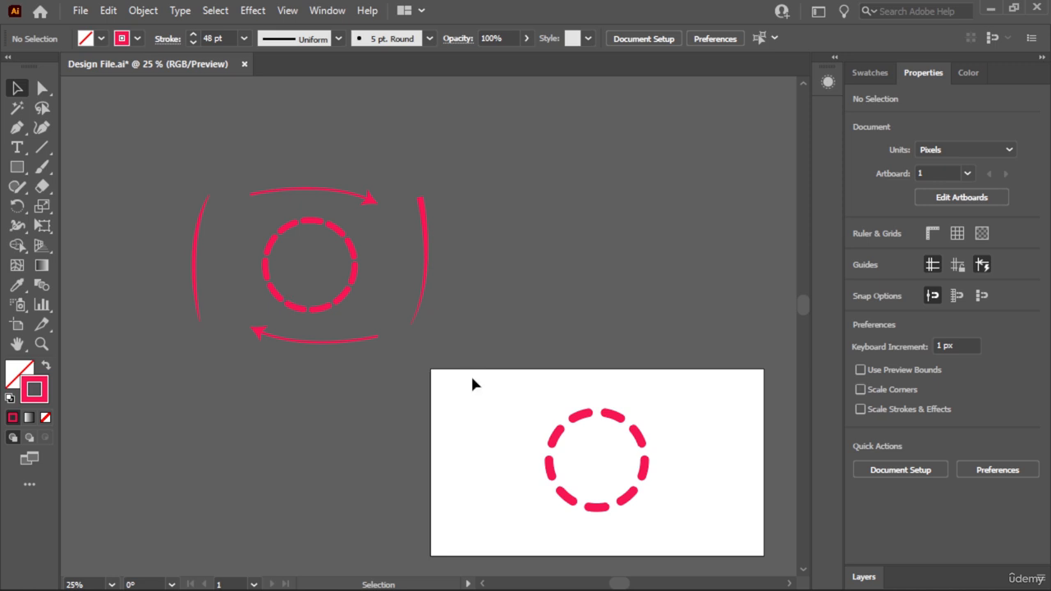
pyautogui.press('space')
pyautogui.moveTo(472, 383); pyautogui.dragTo(356, 272)
pyautogui.hotkey('ctrl', '0')
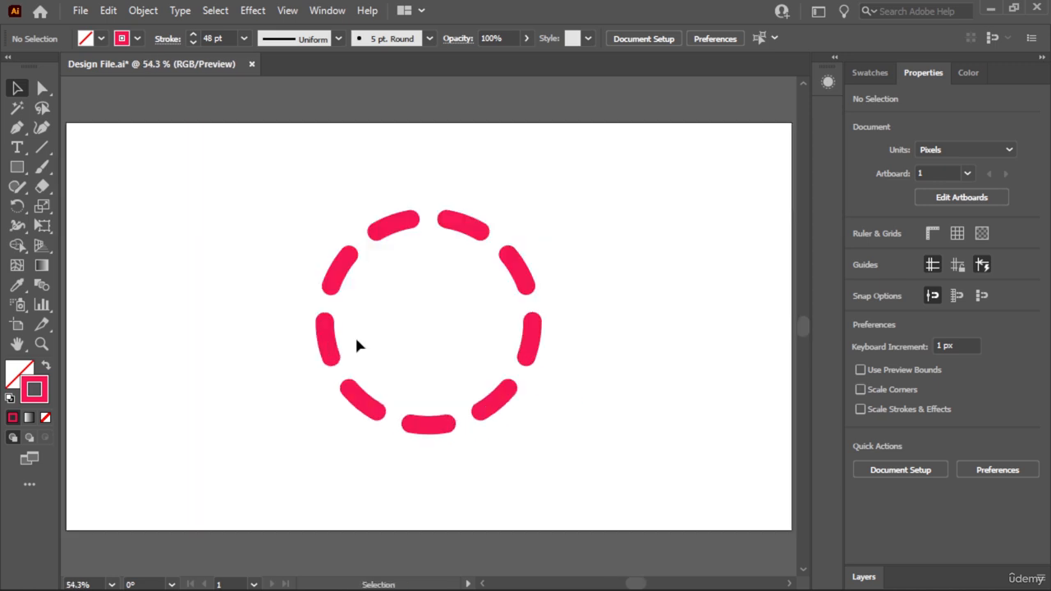
# - Draw an upward-bowed open curve about 913 px wide above the circle with the Pen tool and deselect it
pyautogui.click(471, 230)
pyautogui.click(497, 173)
pyautogui.press('p')
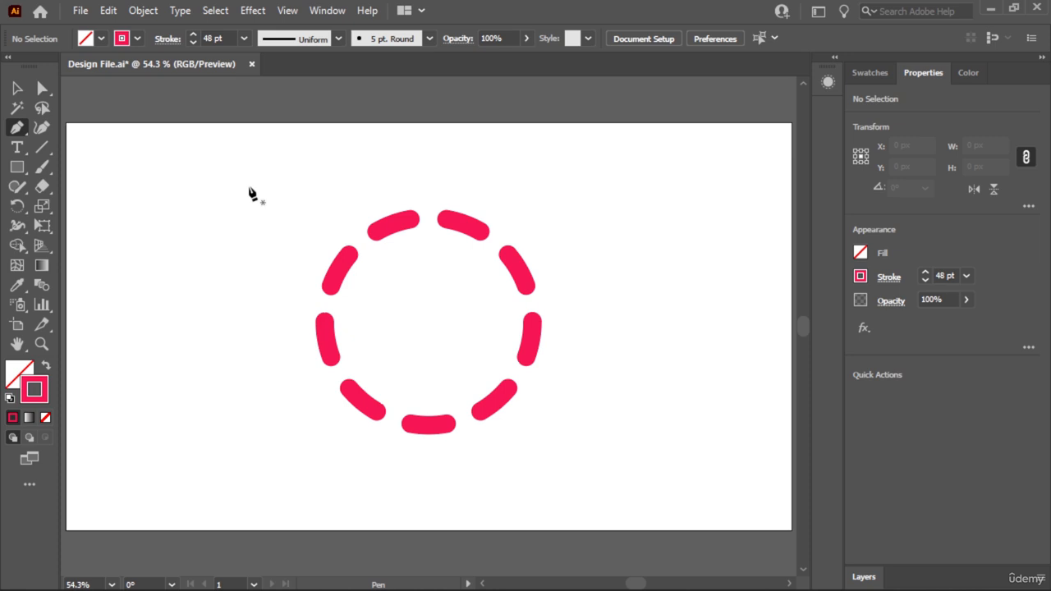
pyautogui.click(16, 87)
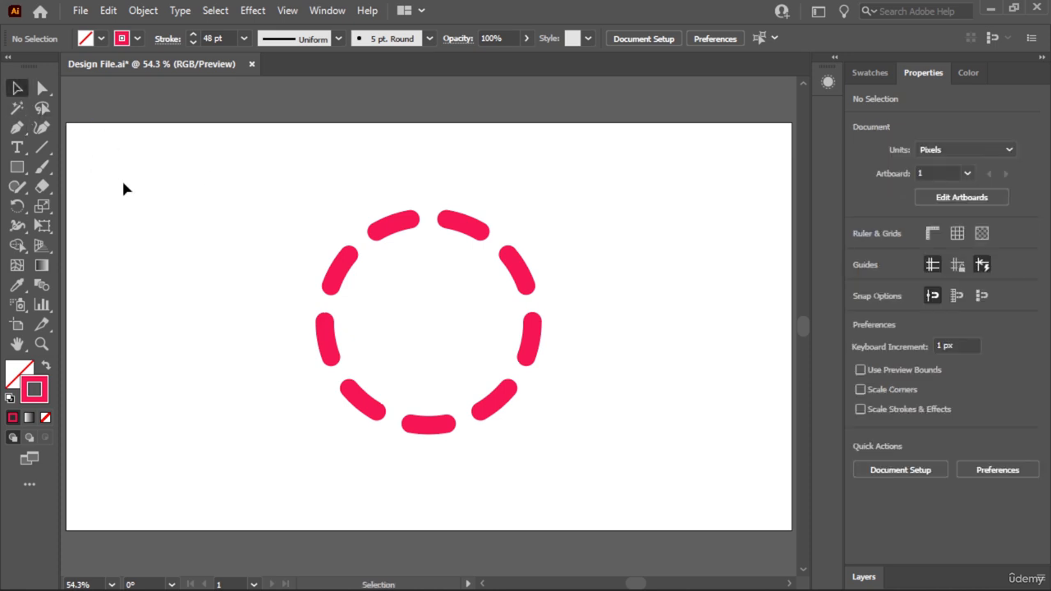
pyautogui.click(18, 130)
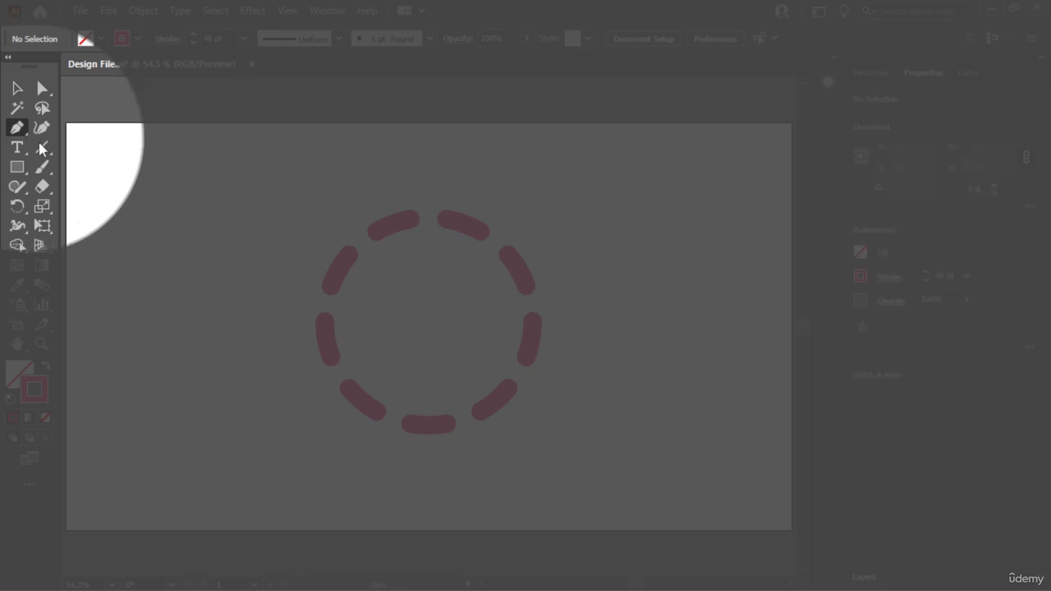
pyautogui.click(256, 180)
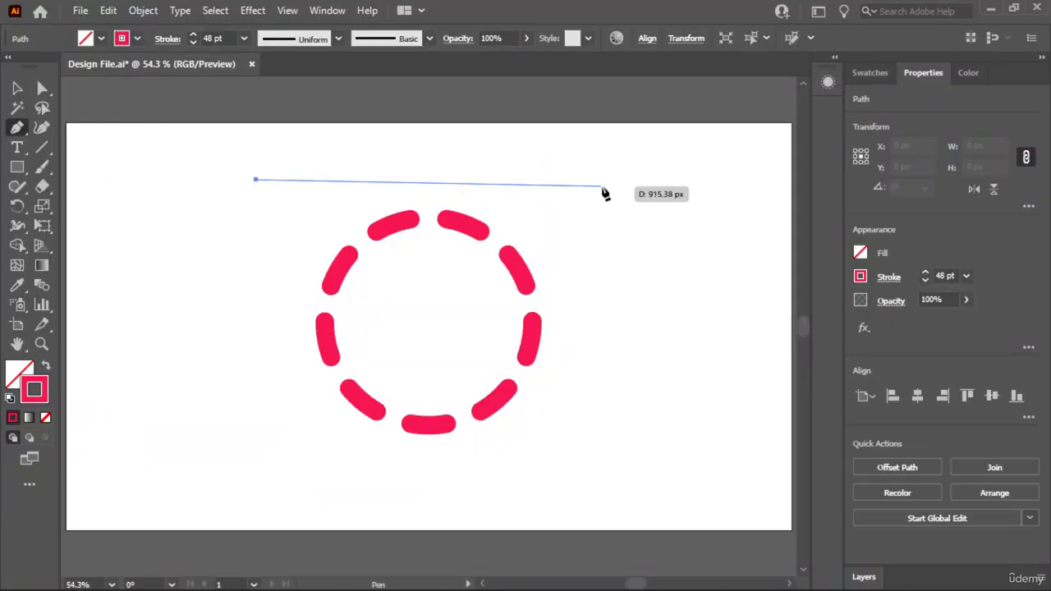
pyautogui.click(602, 180)
pyautogui.moveTo(602, 181); pyautogui.dragTo(762, 239)
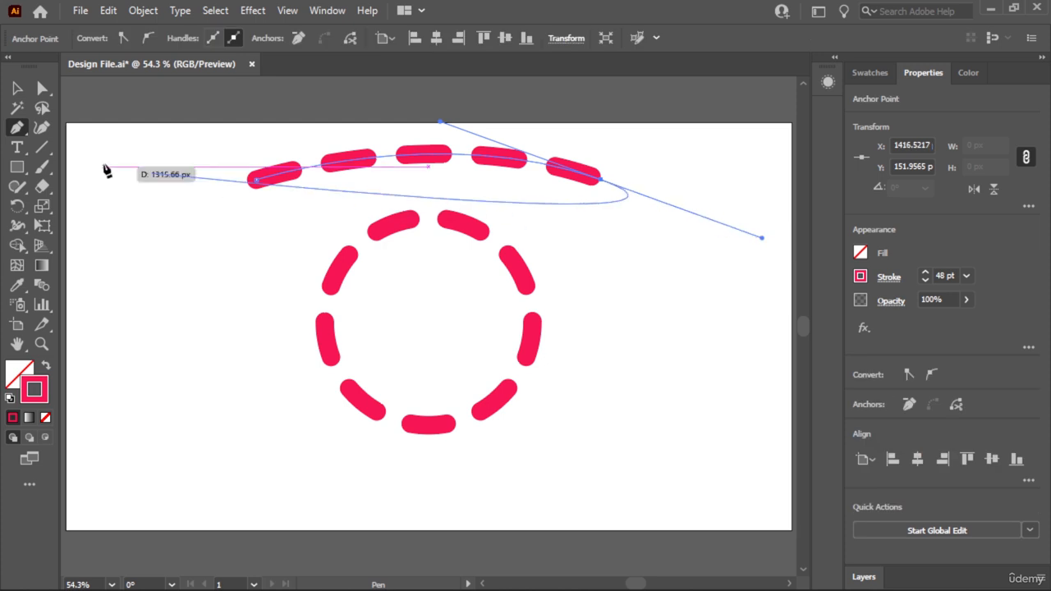
pyautogui.press('v')
pyautogui.click(135, 123)
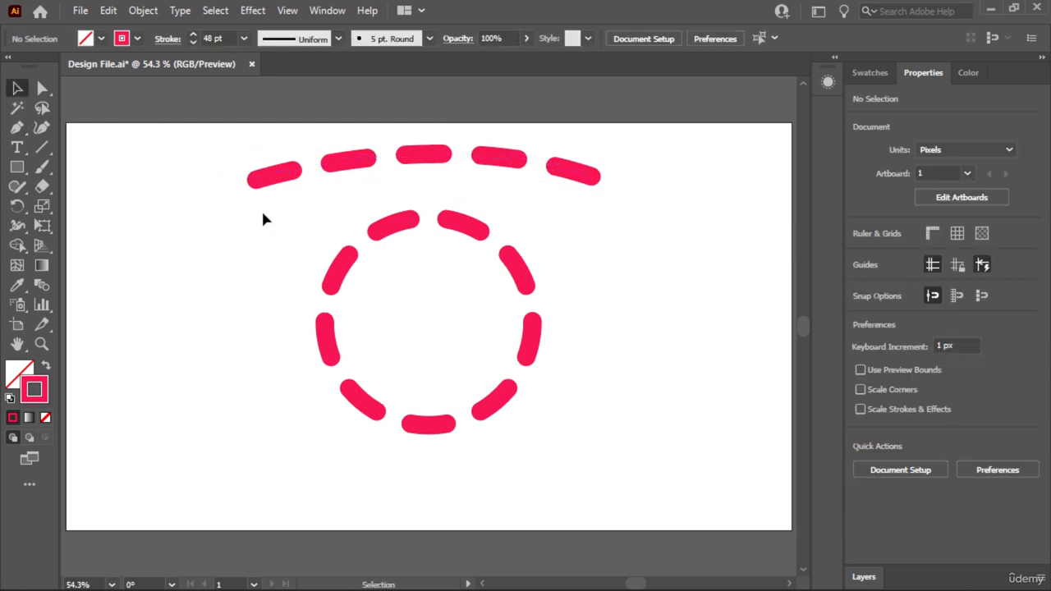
# - Give the curved path's stroke a Butt Cap, turn off its dashed line and set its weight to 20 pt
pyautogui.click(575, 176)
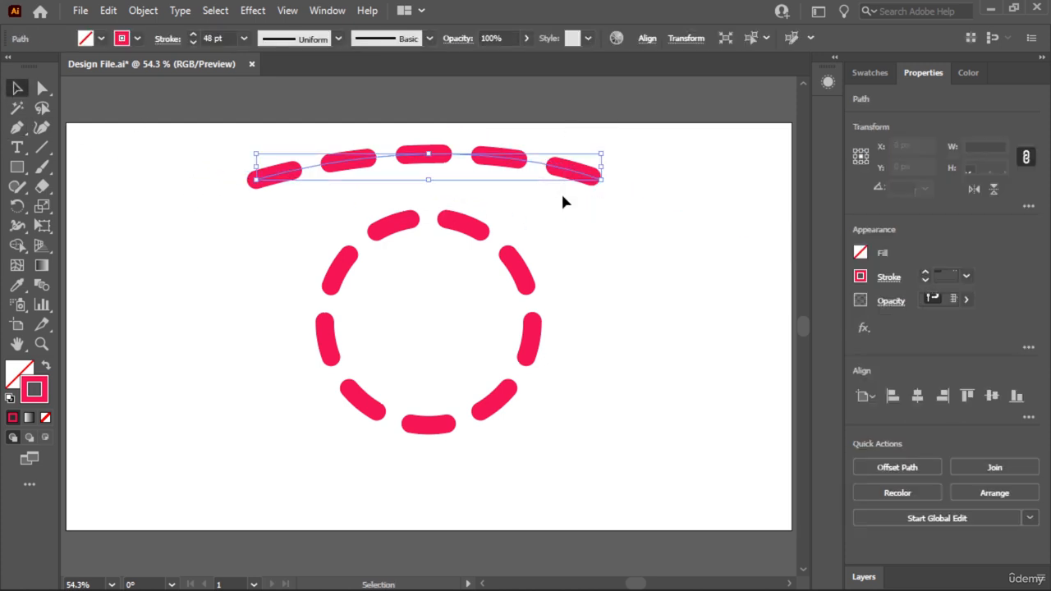
pyautogui.click(889, 278)
pyautogui.click(782, 320)
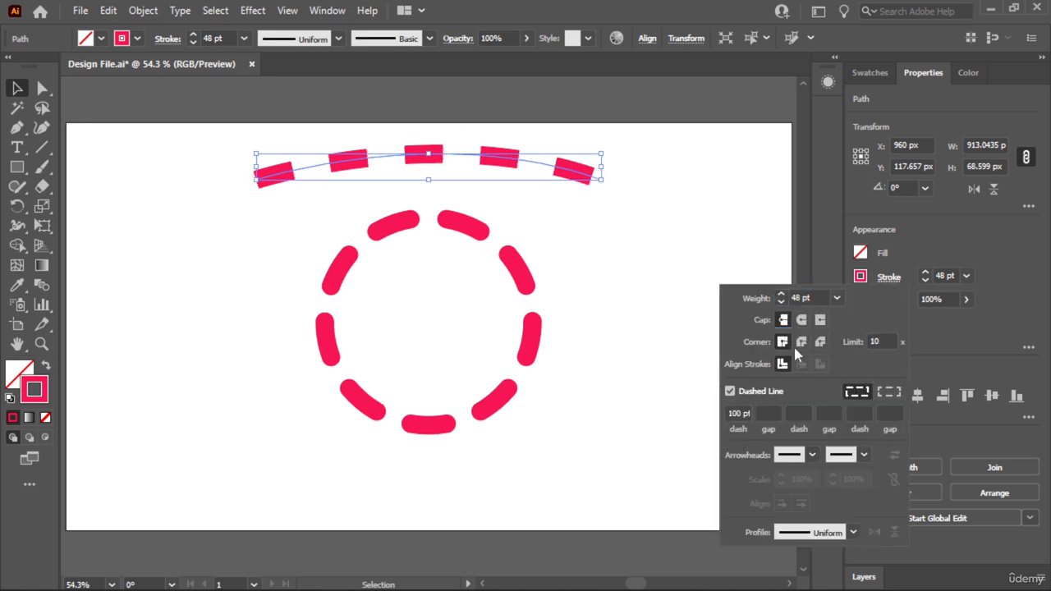
pyautogui.click(729, 391)
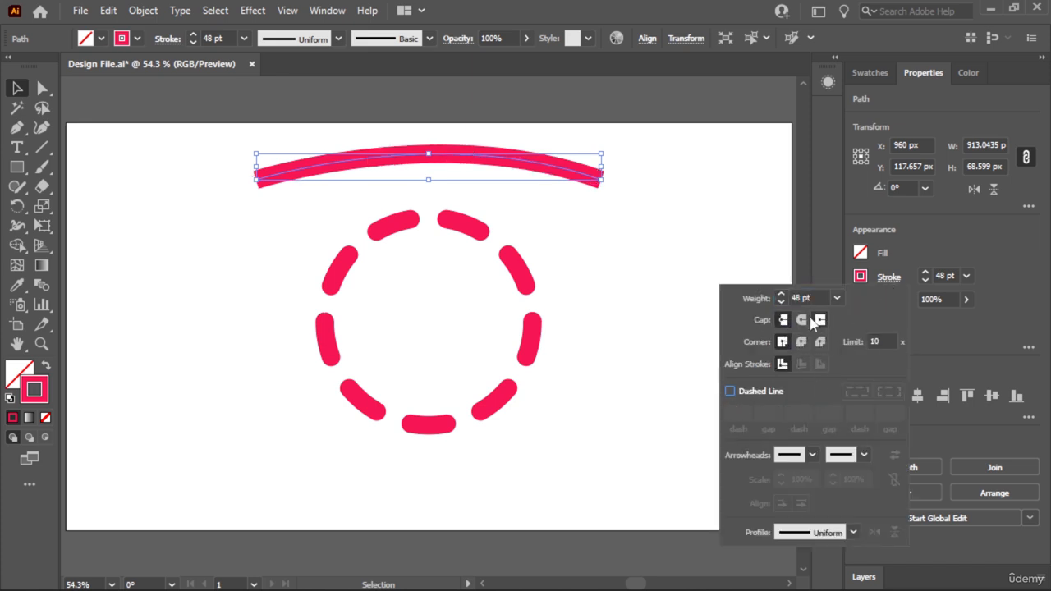
pyautogui.click(775, 299)
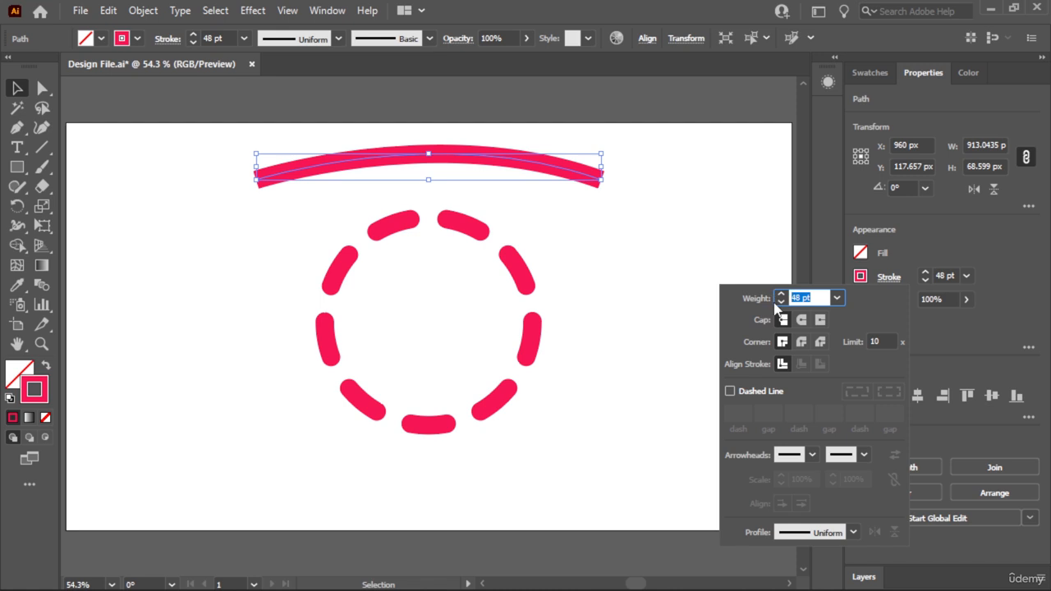
pyautogui.write('20')
pyautogui.press('Return')
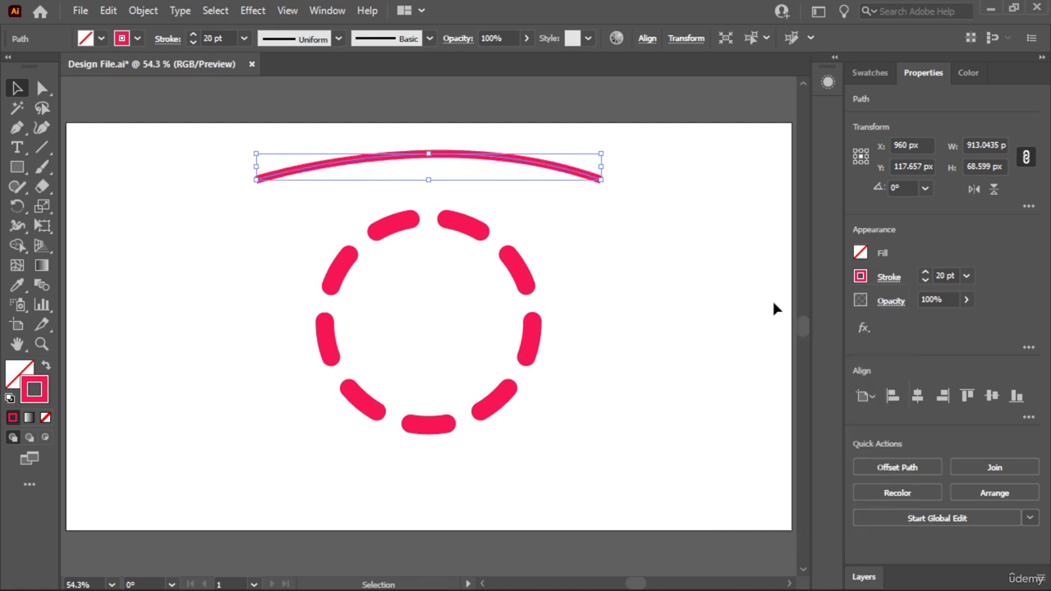
# - Add the Arrow 2 arrowhead to the end of the curved path and deselect the path
pyautogui.click(889, 277)
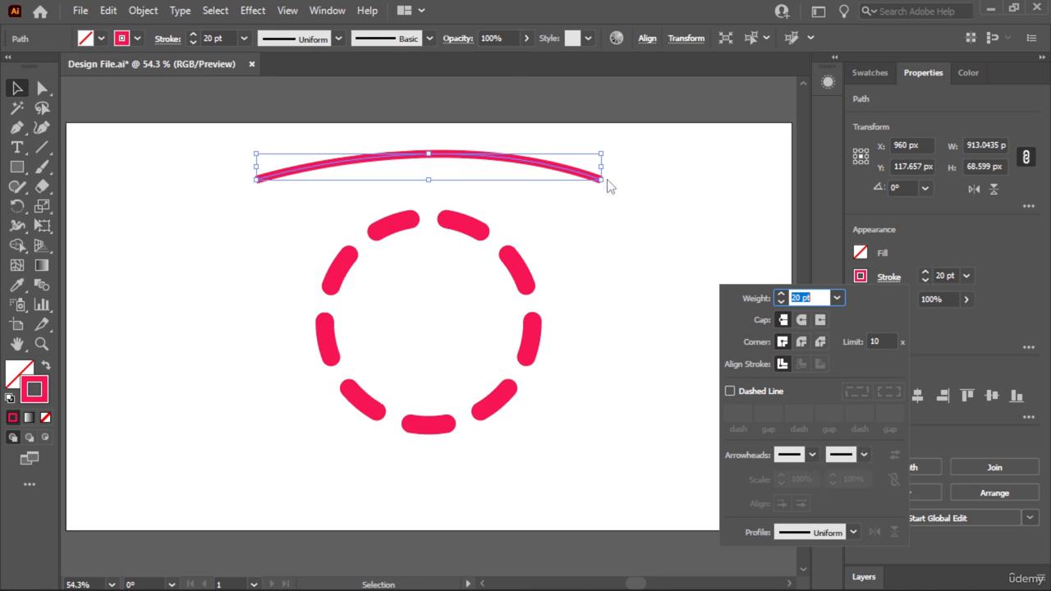
pyautogui.click(862, 459)
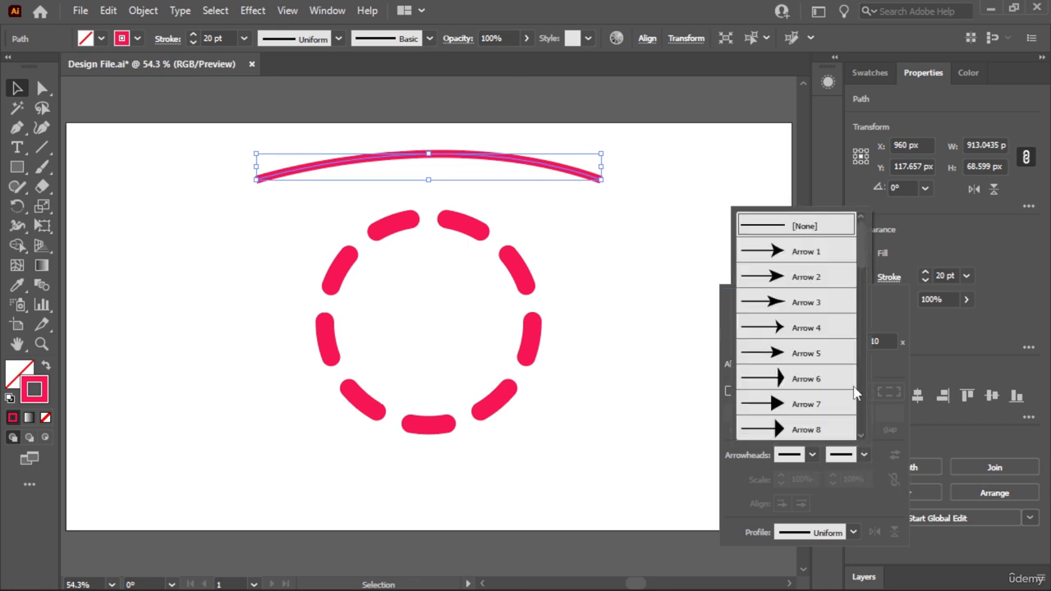
pyautogui.scroll(-10, 821, 297)
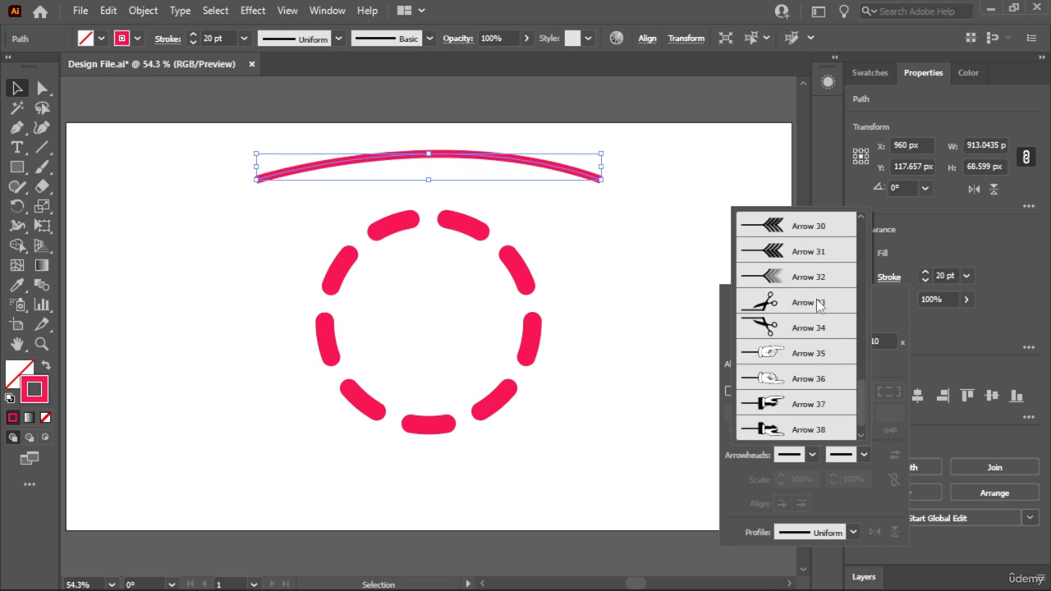
pyautogui.scroll(-1, 782, 329)
pyautogui.scroll(5, 803, 415)
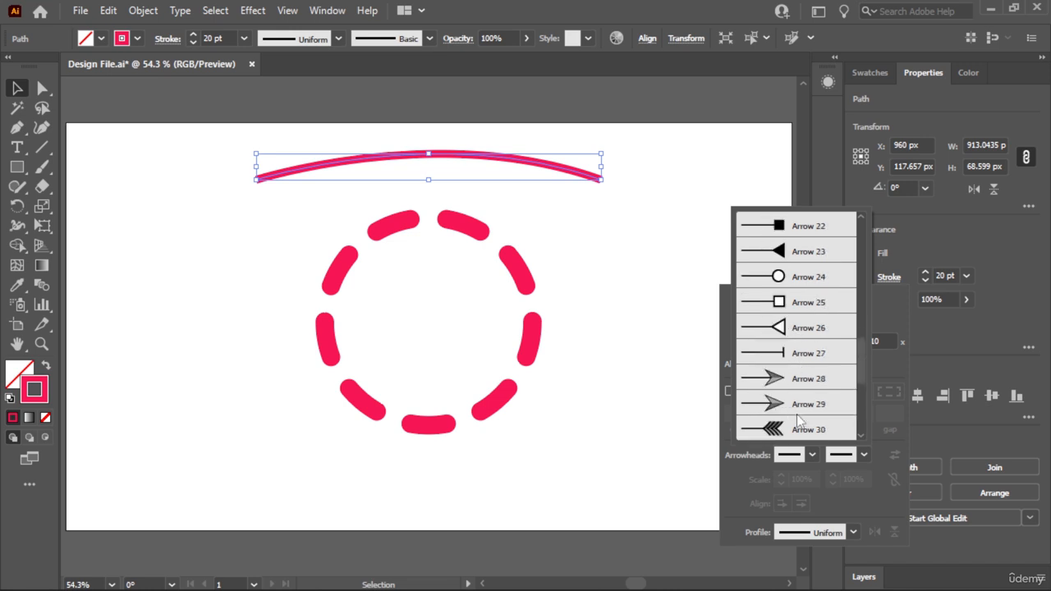
pyautogui.scroll(6, 801, 407)
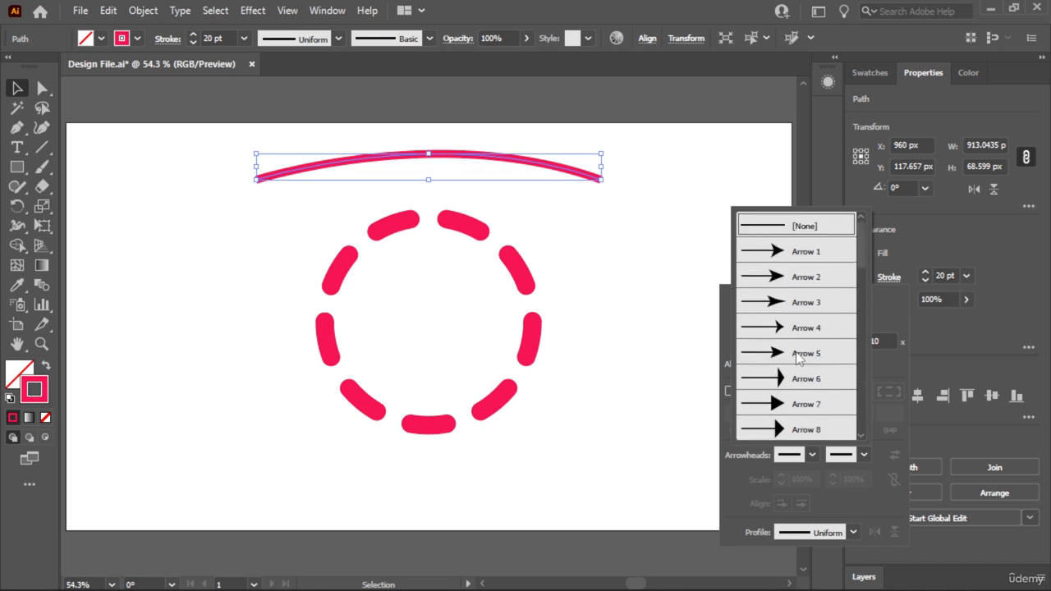
pyautogui.click(800, 284)
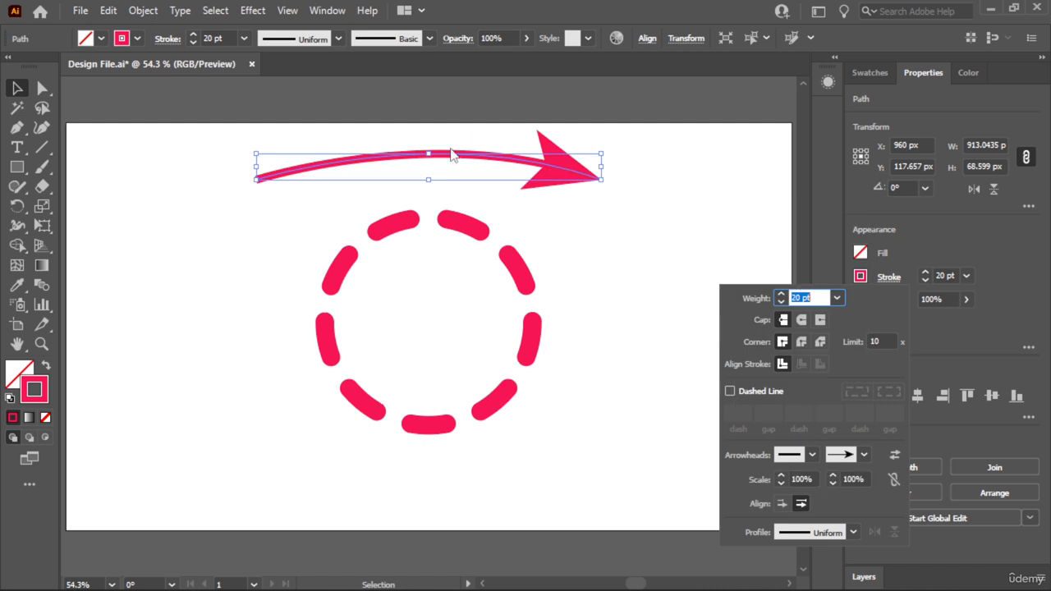
pyautogui.click(12, 89)
pyautogui.click(120, 245)
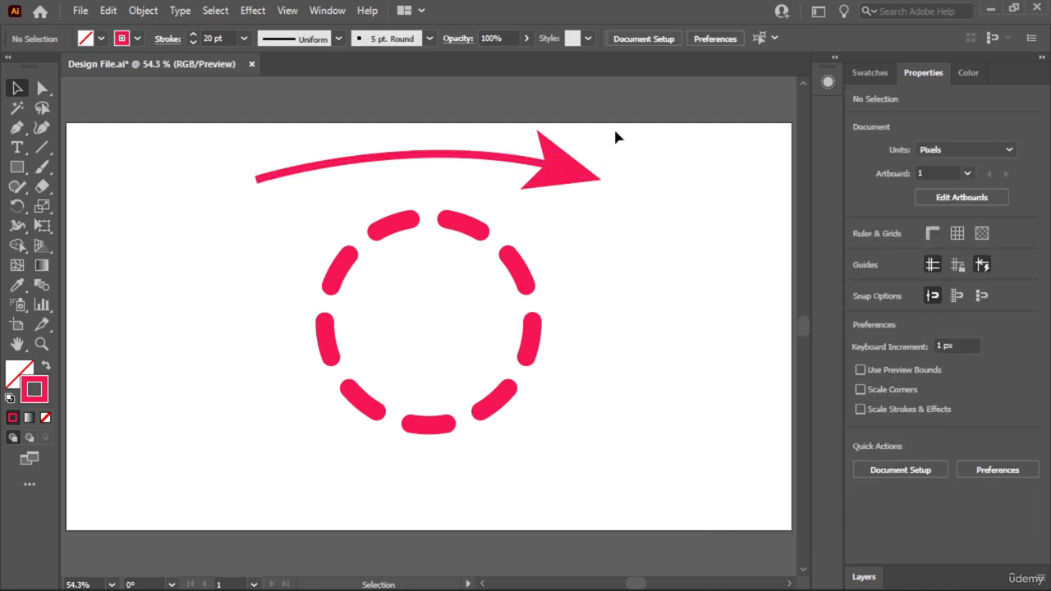
# - Reduce the curved arrow's stroke weight to 10 pt and deselect it
pyautogui.click(586, 173)
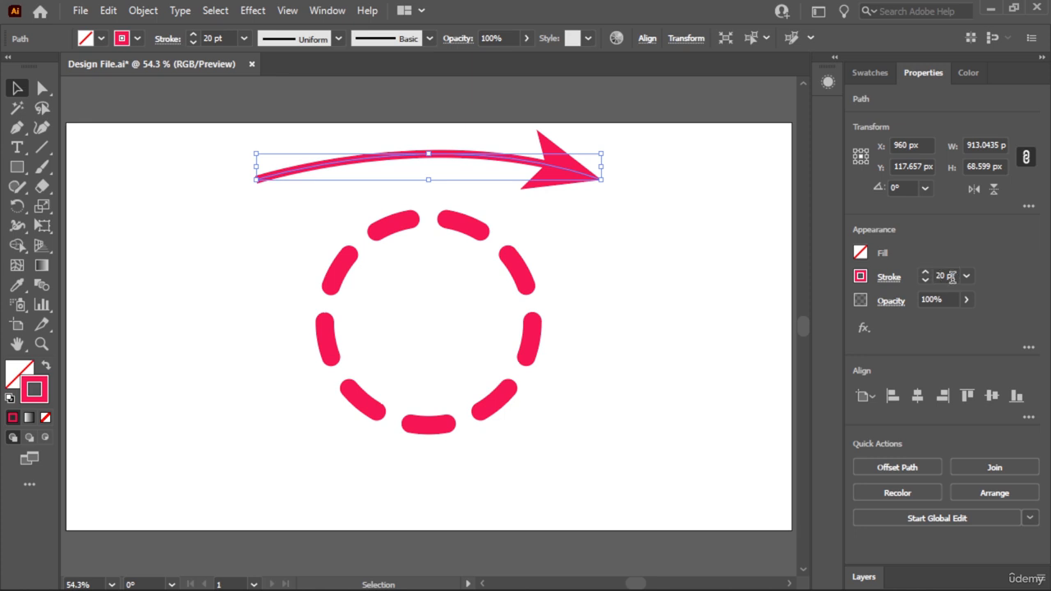
pyautogui.click(927, 281)
pyautogui.click(927, 281)
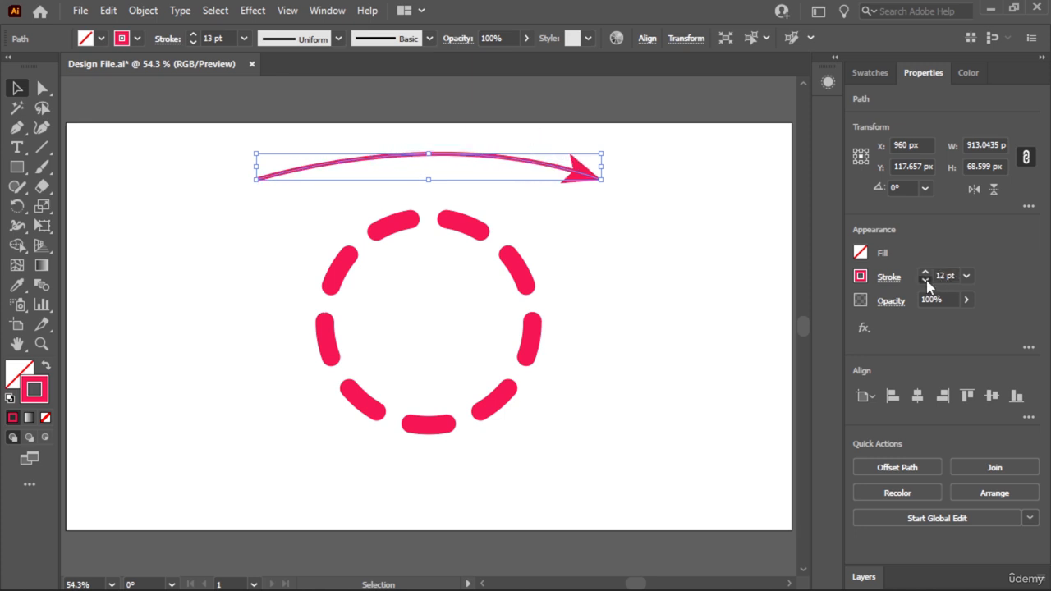
pyautogui.click(926, 281)
pyautogui.click(926, 272)
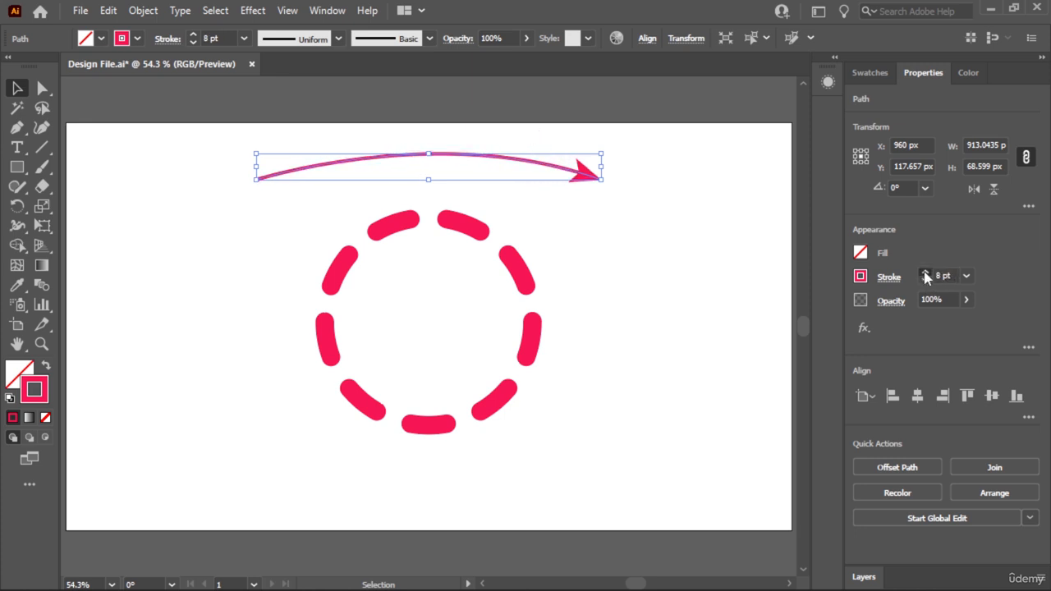
pyautogui.click(587, 288)
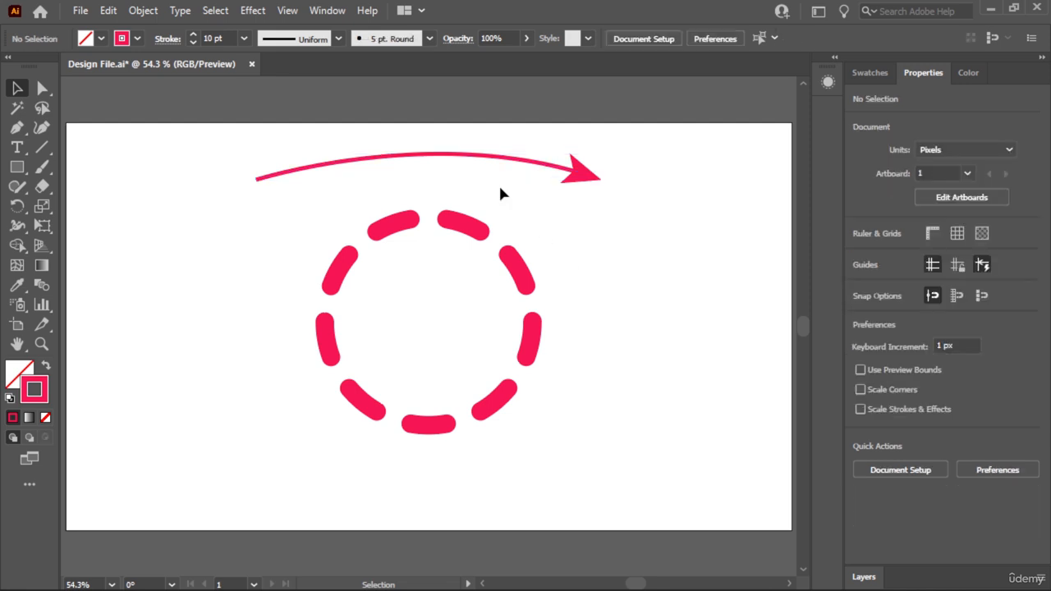
# - Duplicate the curved arrow rotated 180° and place the copy below the dashed circle, centred on it, leaving it deselected
pyautogui.click(573, 177)
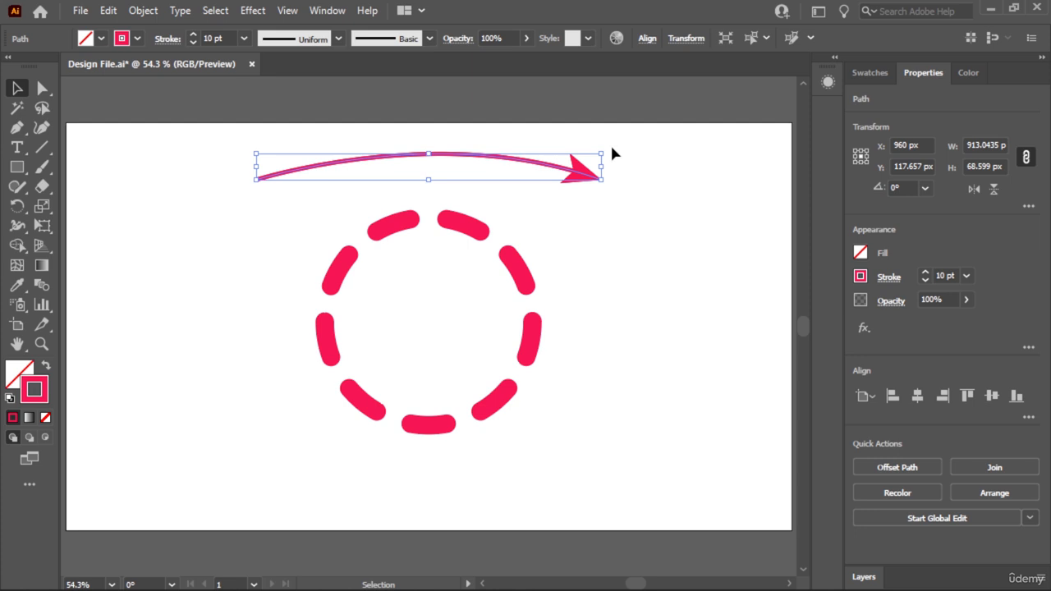
pyautogui.moveTo(610, 150); pyautogui.dragTo(118, 278)
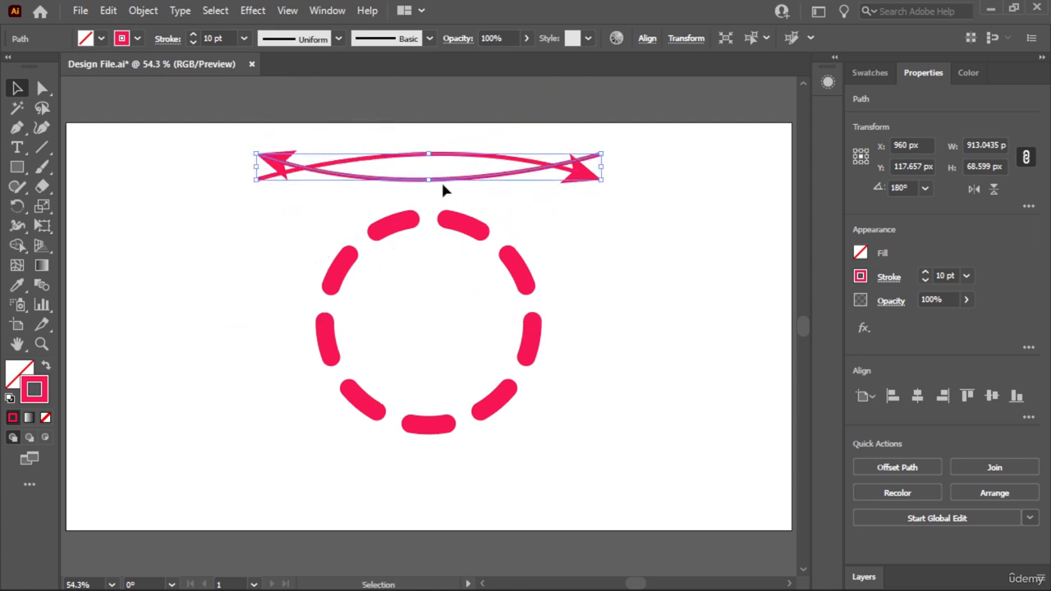
pyautogui.moveTo(453, 183); pyautogui.dragTo(427, 485)
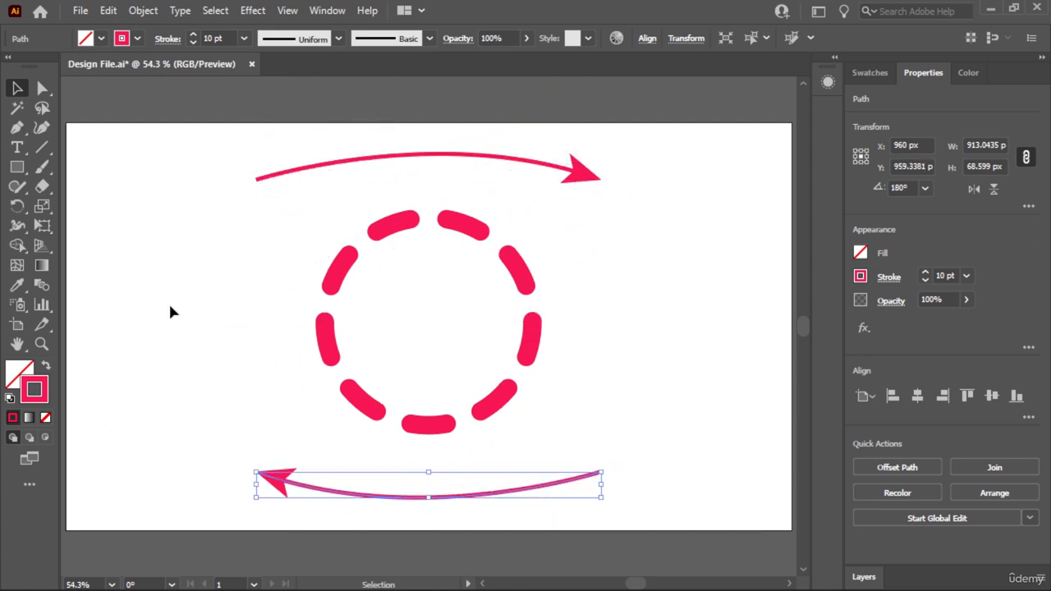
pyautogui.click(171, 311)
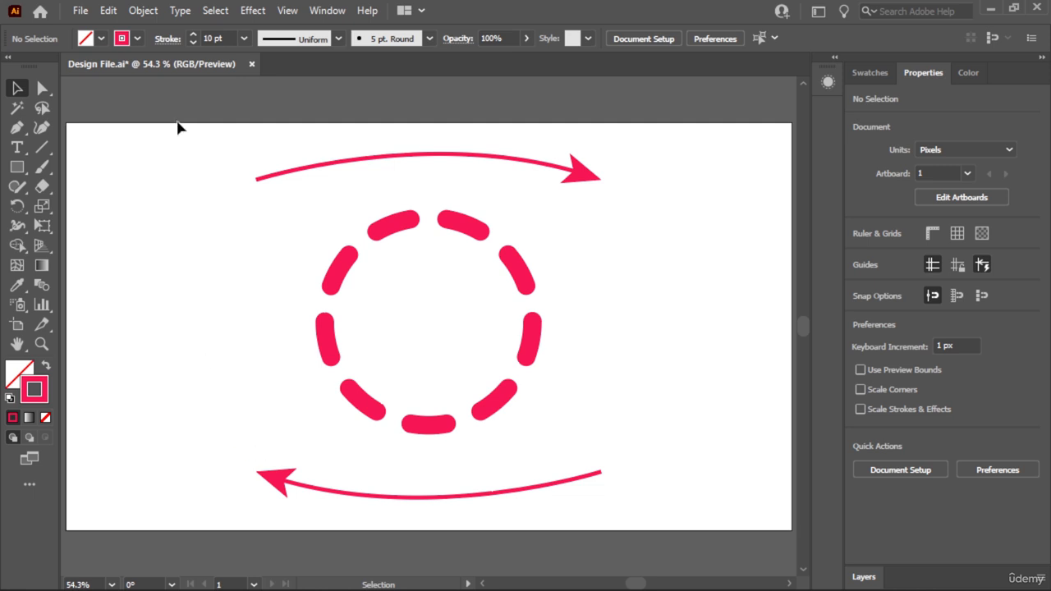
pyautogui.press('p')
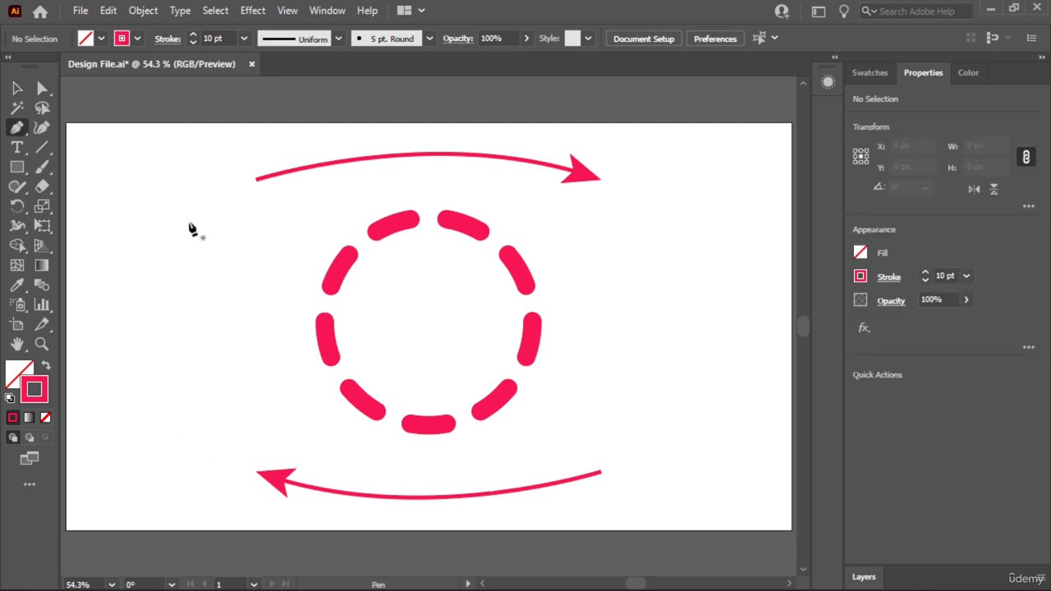
pyautogui.click(19, 89)
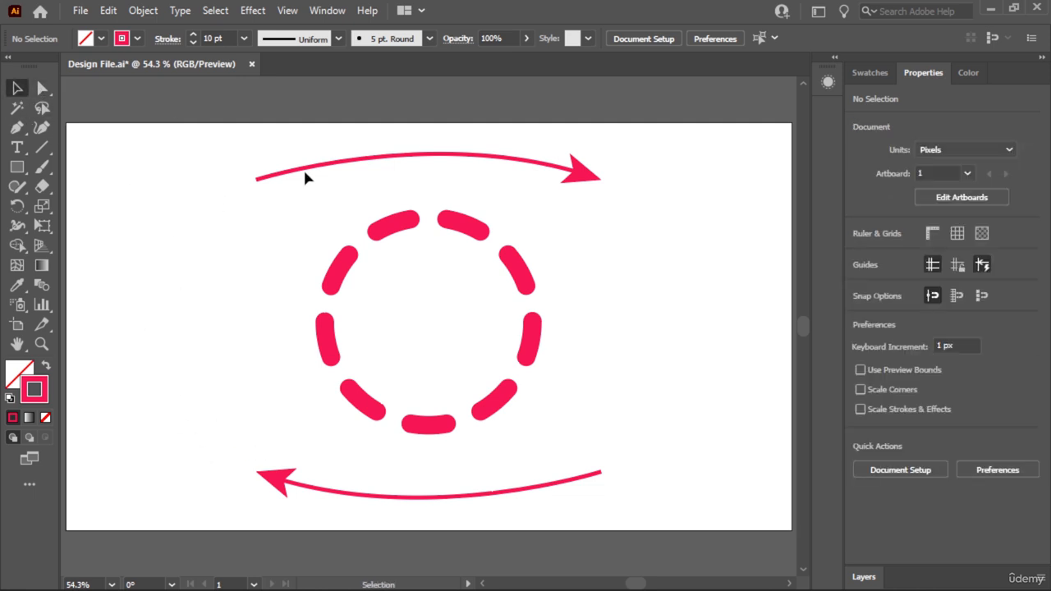
pyautogui.moveTo(305, 178); pyautogui.dragTo(161, 304)
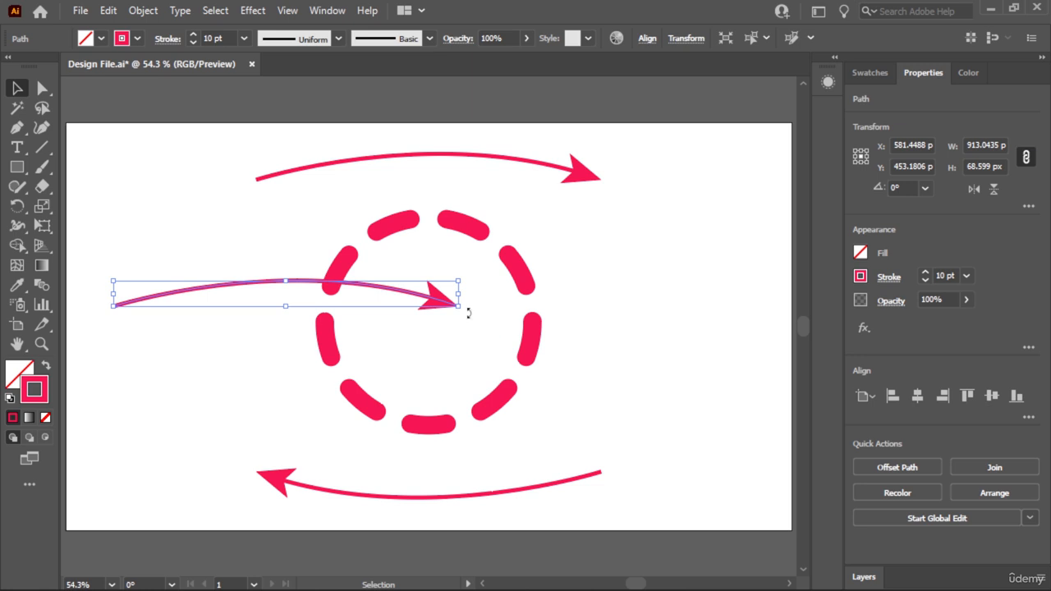
pyautogui.moveTo(469, 313); pyautogui.dragTo(311, 115)
pyautogui.hotkey('ctrl', 'z')
pyautogui.hotkey('ctrl', 'z')
# - Copy the upper curved arrow, rotate the copy to 90° and place it vertically left of the dashed circle at Y 540 px
pyautogui.click(477, 169)
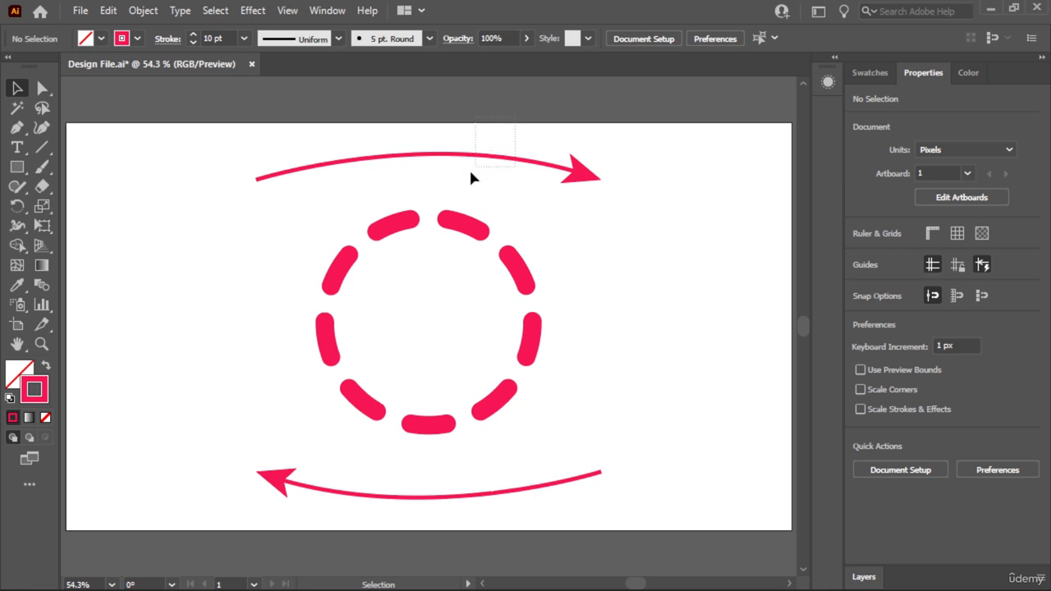
pyautogui.click(468, 176)
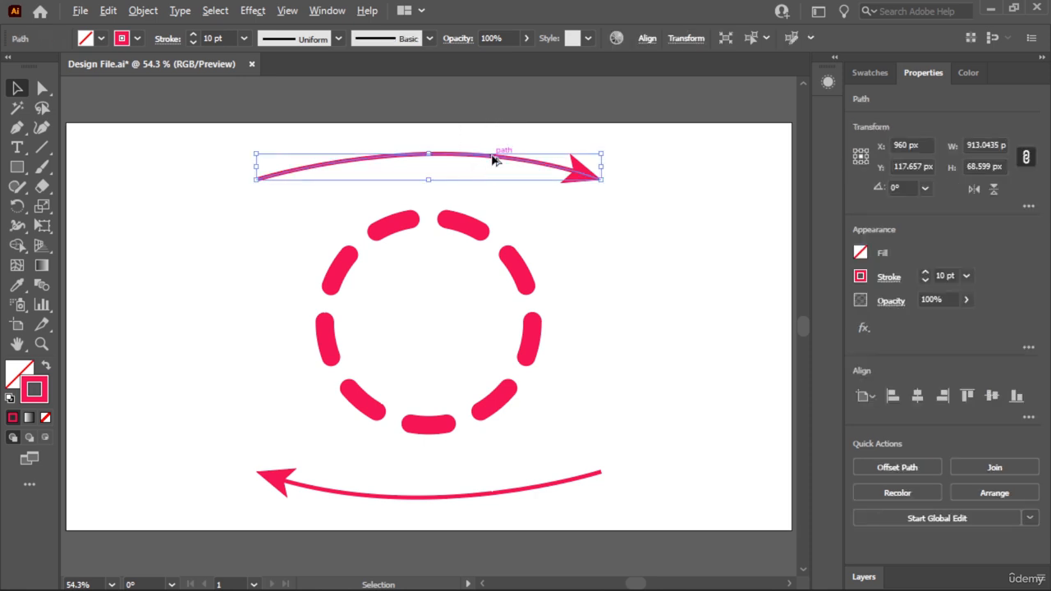
pyautogui.moveTo(495, 159); pyautogui.dragTo(281, 279)
pyautogui.moveTo(381, 294); pyautogui.dragTo(208, 110)
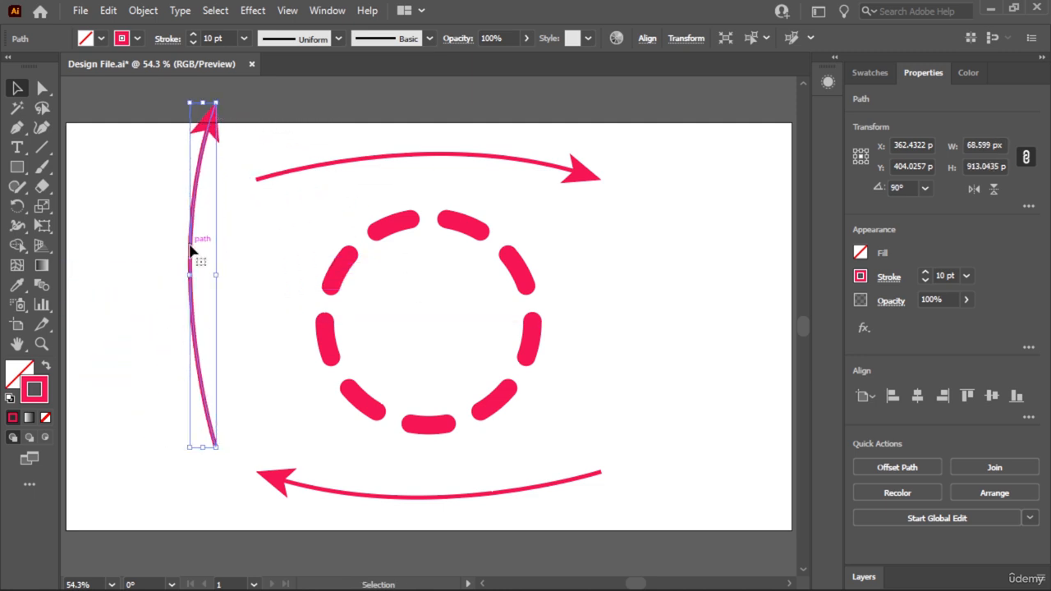
pyautogui.moveTo(191, 250)
pyautogui.mouseDown()
pyautogui.moveTo(151, 276)
pyautogui.moveTo(152, 300)
pyautogui.mouseUp()
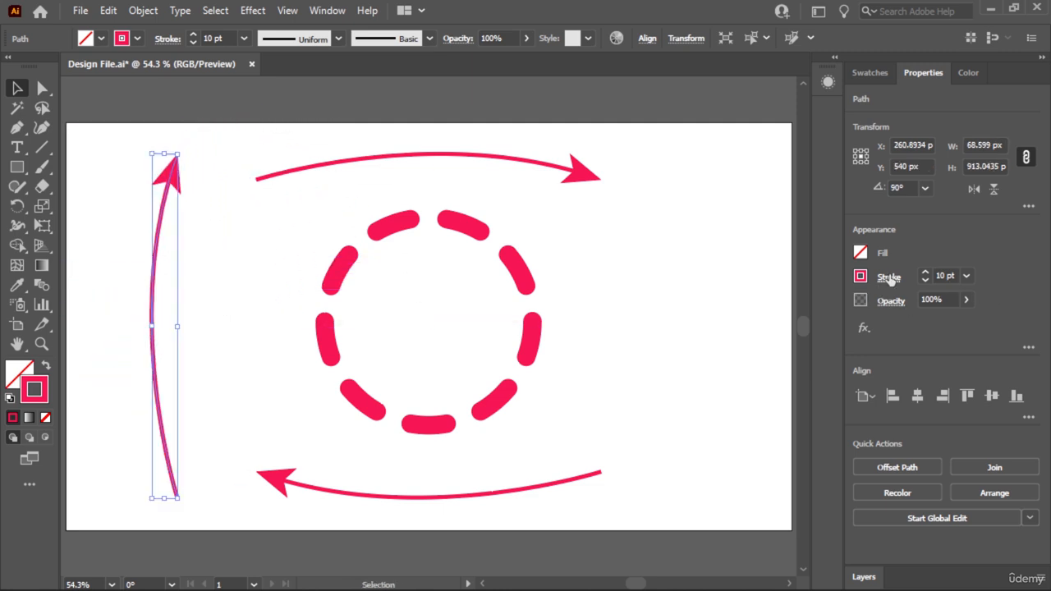
# - Remove the arrowhead from the vertical curve, apply the lens-shaped stroke width profile tapering at both ends, and deselect it
pyautogui.click(888, 278)
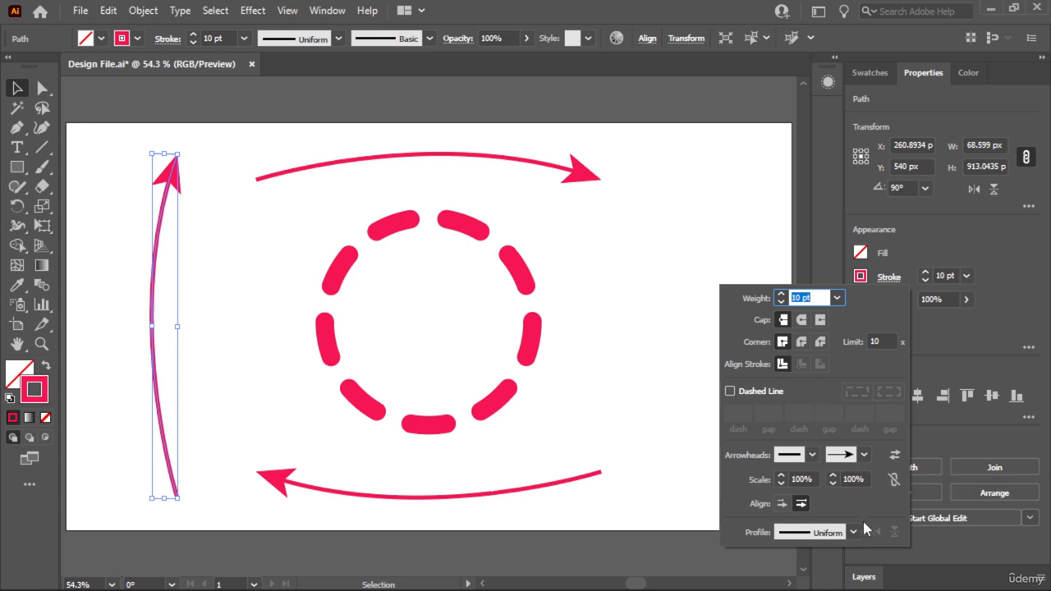
pyautogui.click(864, 455)
pyautogui.scroll(2, 811, 242)
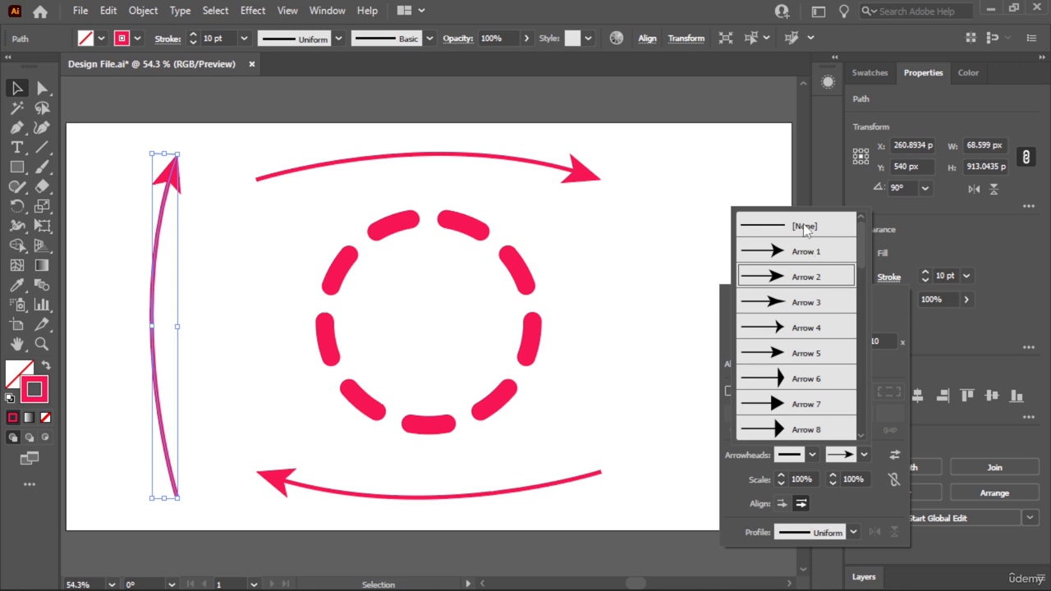
pyautogui.click(806, 228)
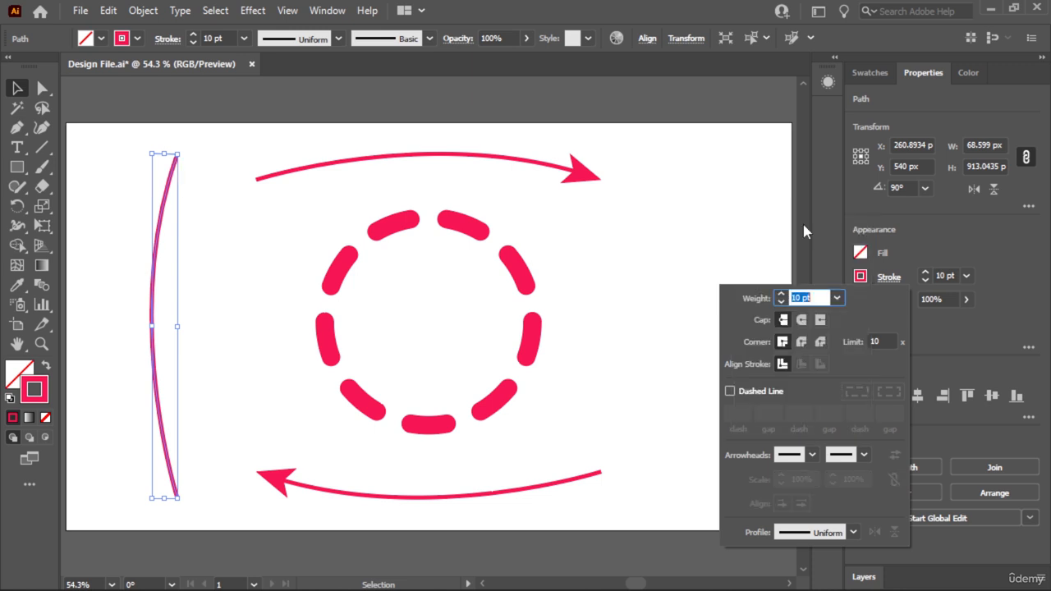
pyautogui.click(855, 533)
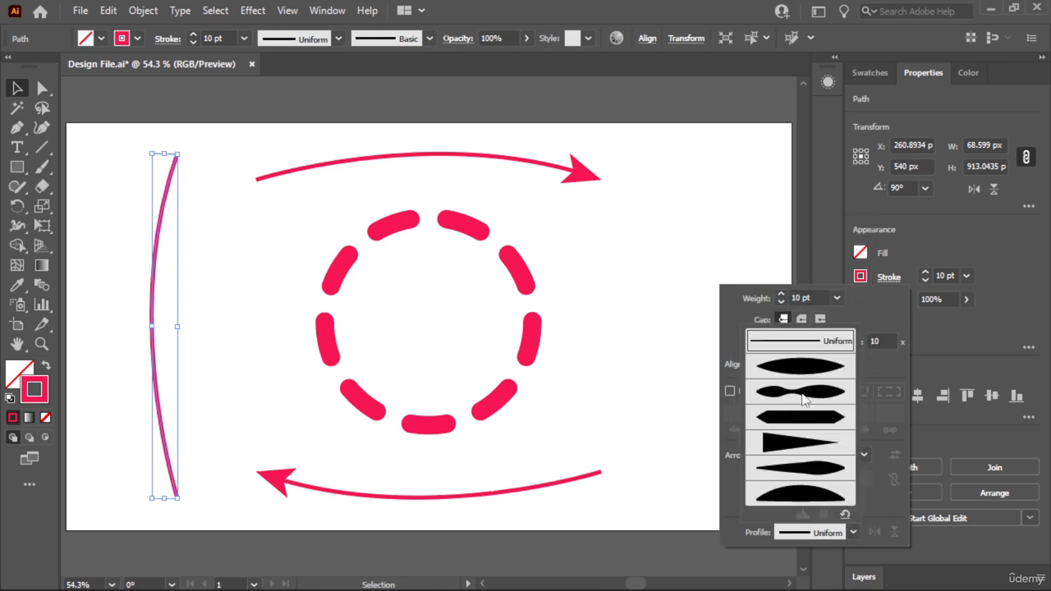
pyautogui.click(812, 369)
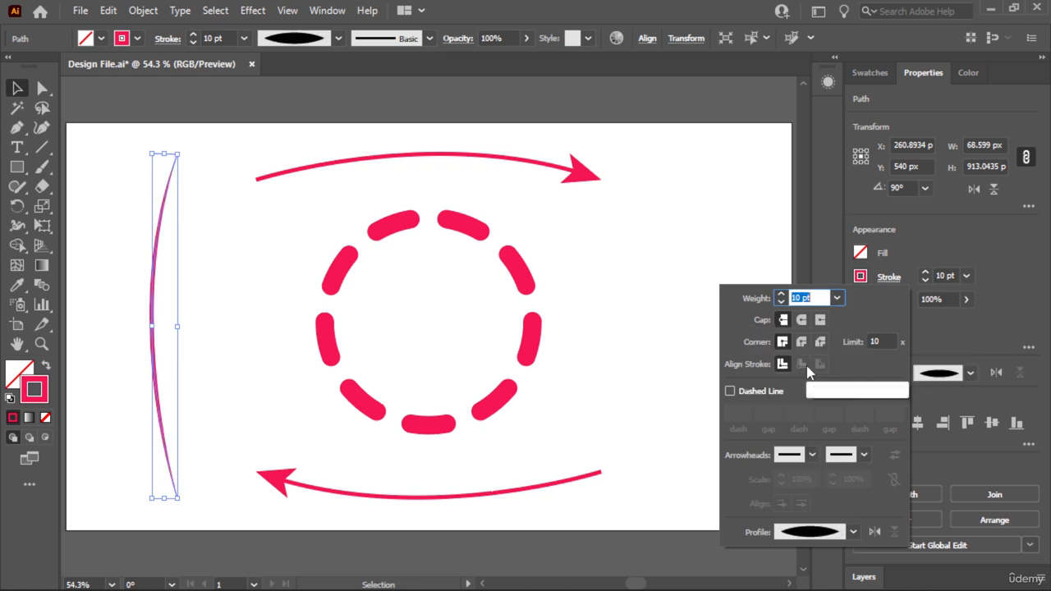
pyautogui.click(194, 396)
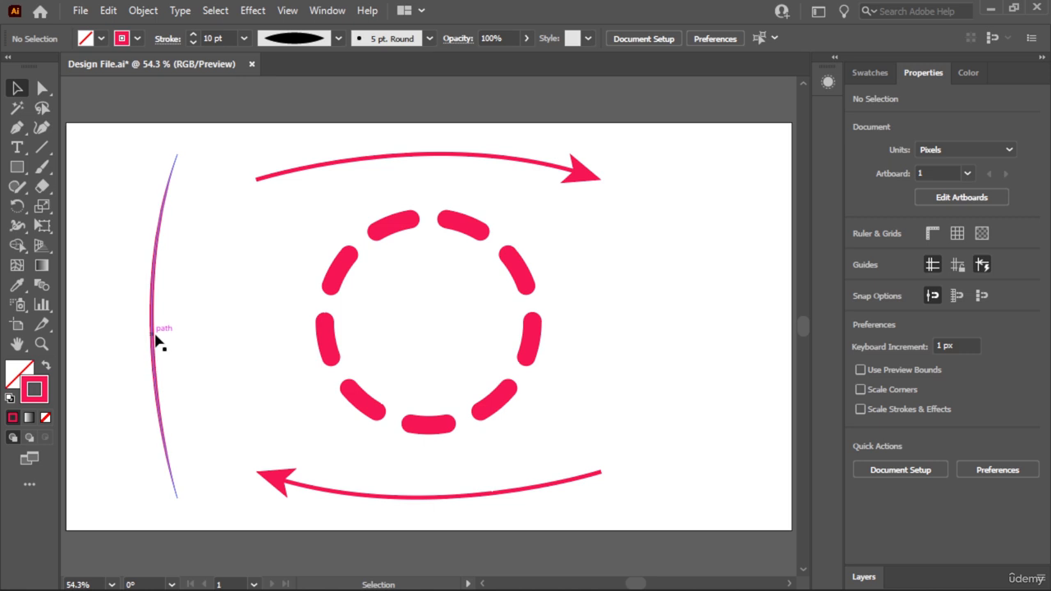
# - Increase the tapered vertical curve's stroke weight to 24 pt and deselect it
pyautogui.moveTo(186, 251); pyautogui.dragTo(123, 330)
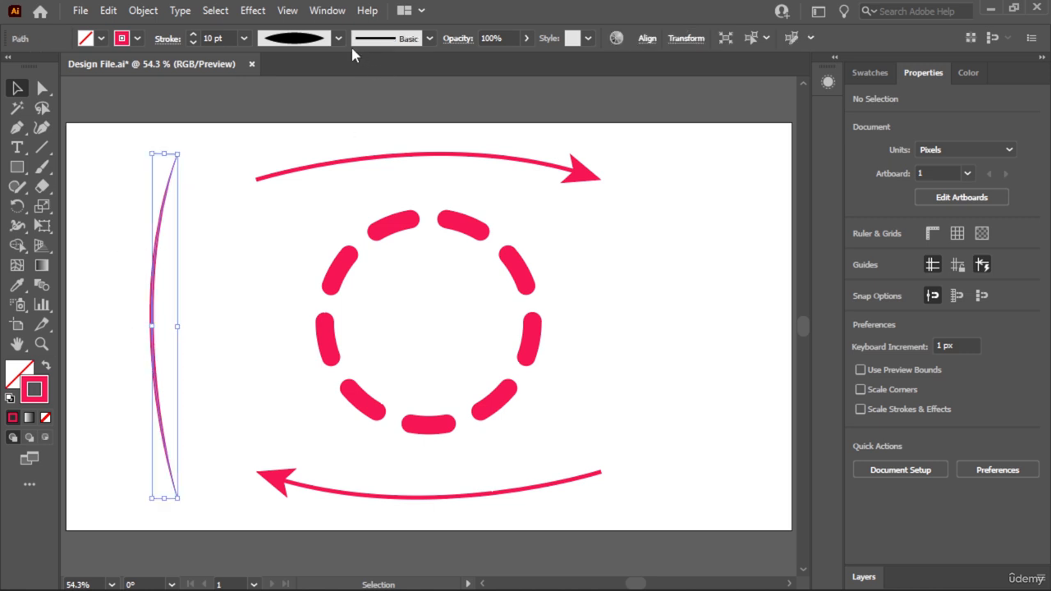
pyautogui.click(195, 34)
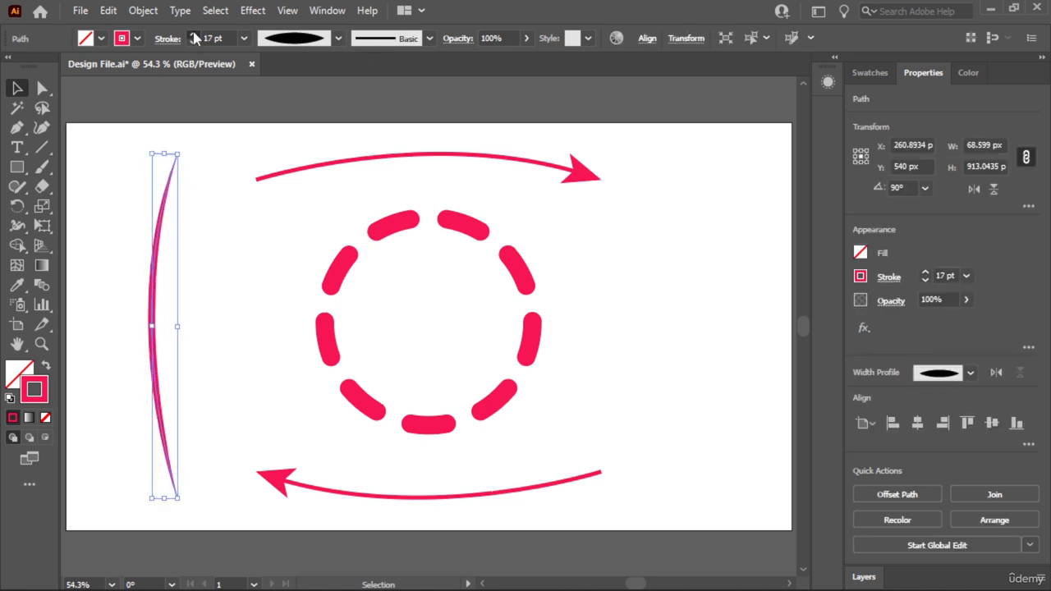
pyautogui.click(178, 359)
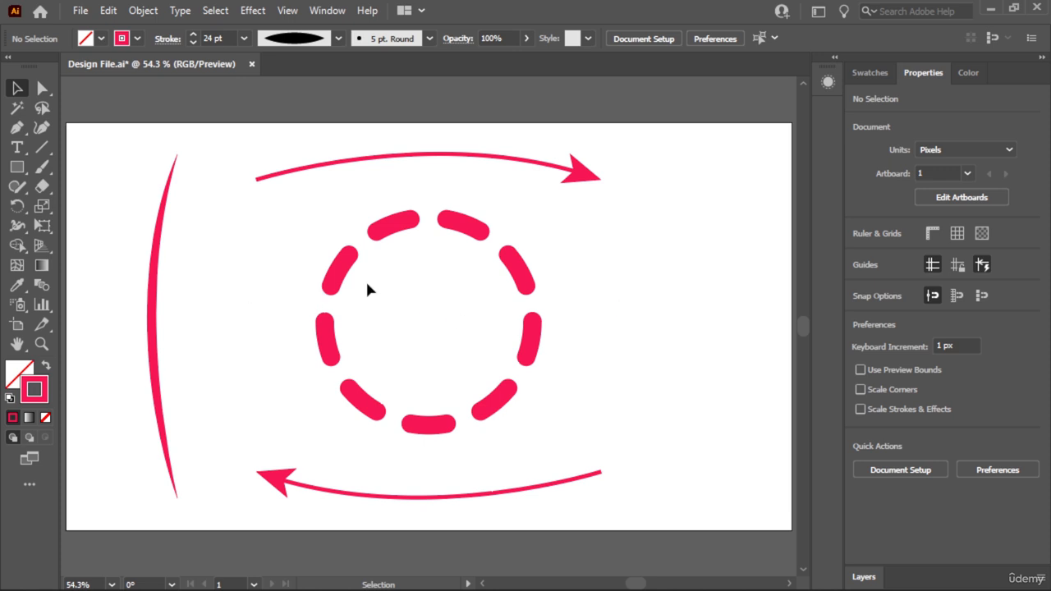
# - Copy the tapered vertical curve to the opposite side of the circle and rotate the copy to 270° so it bows outward
pyautogui.click(153, 301)
pyautogui.moveTo(153, 301)
pyautogui.mouseDown()
pyautogui.moveTo(704, 328)
pyautogui.moveTo(686, 332)
pyautogui.mouseUp()
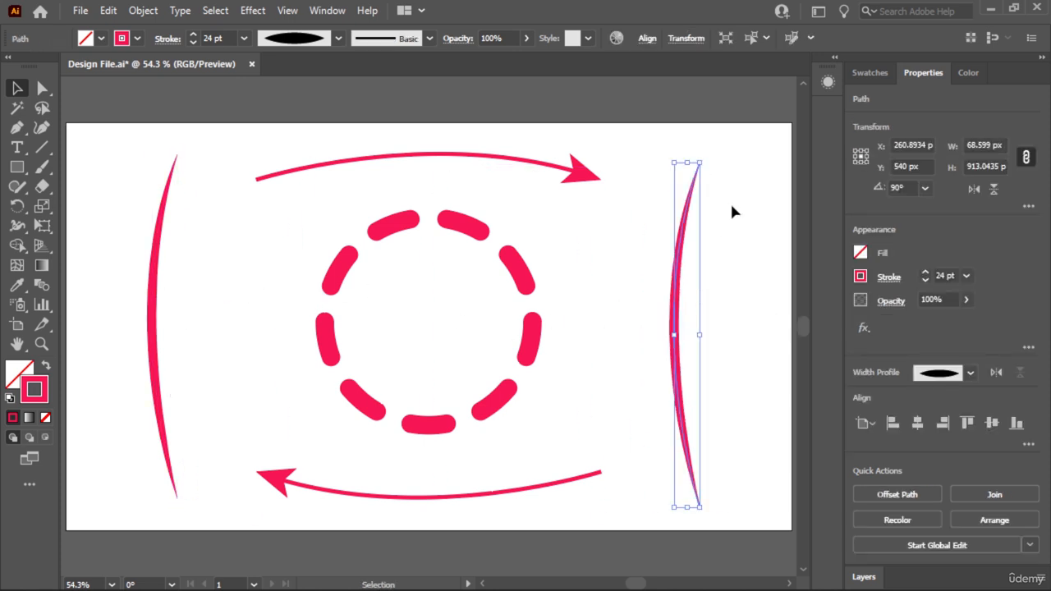
pyautogui.moveTo(711, 157); pyautogui.dragTo(662, 461)
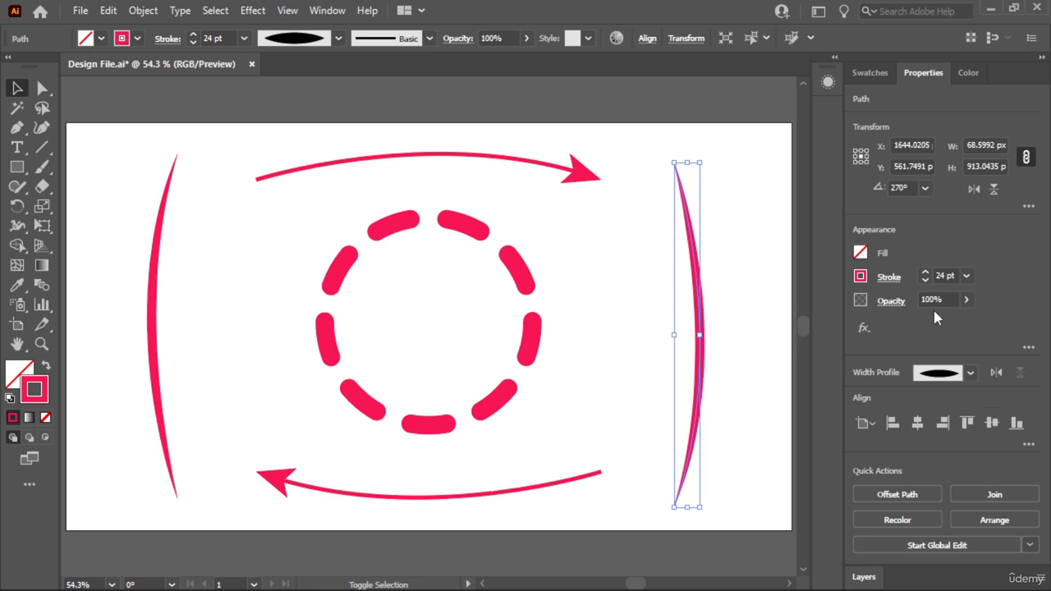
# - Apply the triangular stroke width profile to the copied curve, flip it along the path so the thick end is lowest, and deselect
pyautogui.click(887, 280)
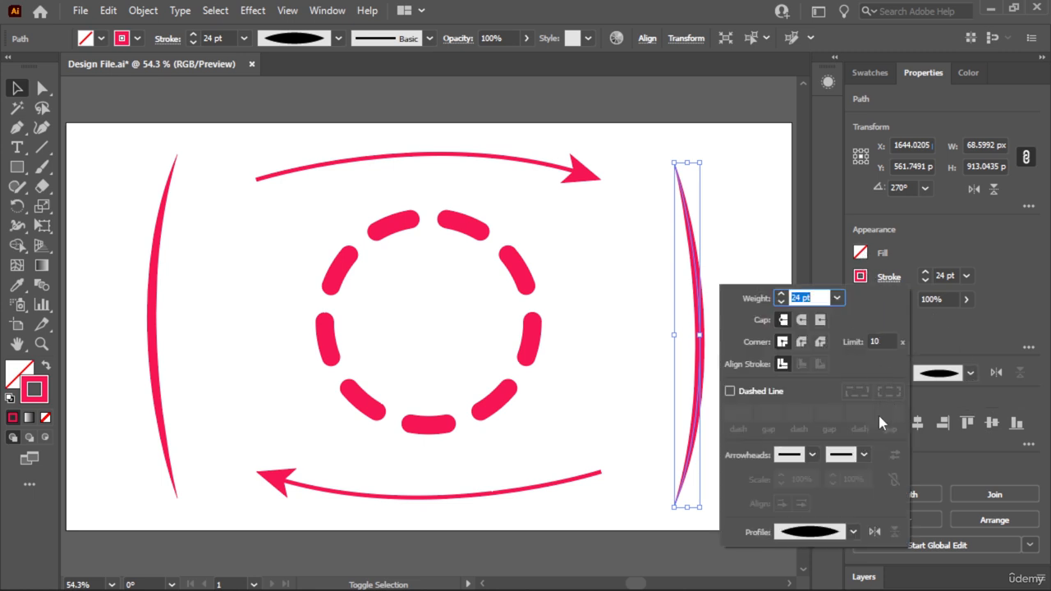
pyautogui.click(853, 532)
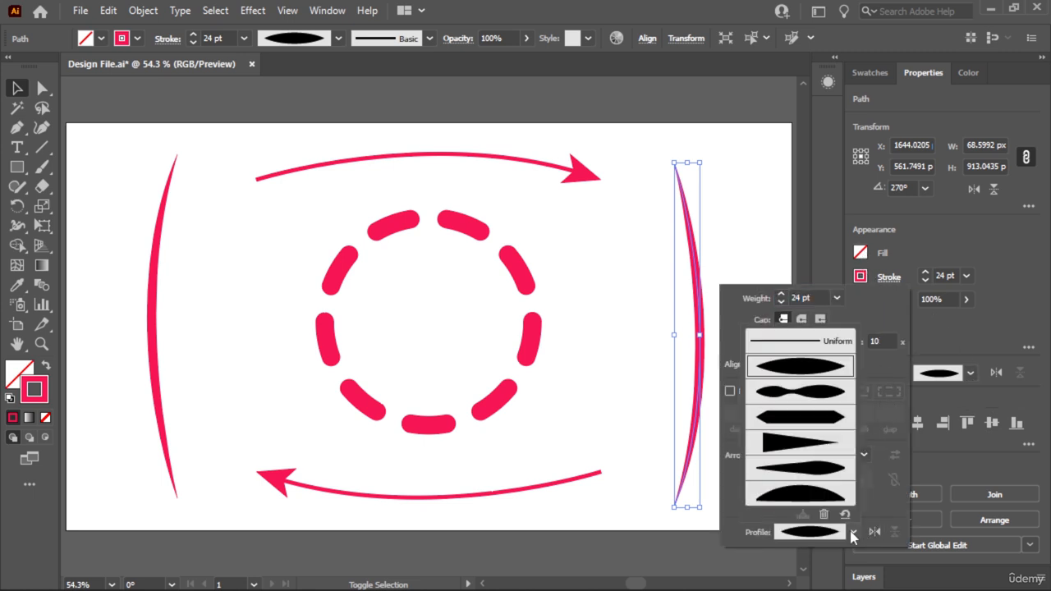
pyautogui.click(805, 445)
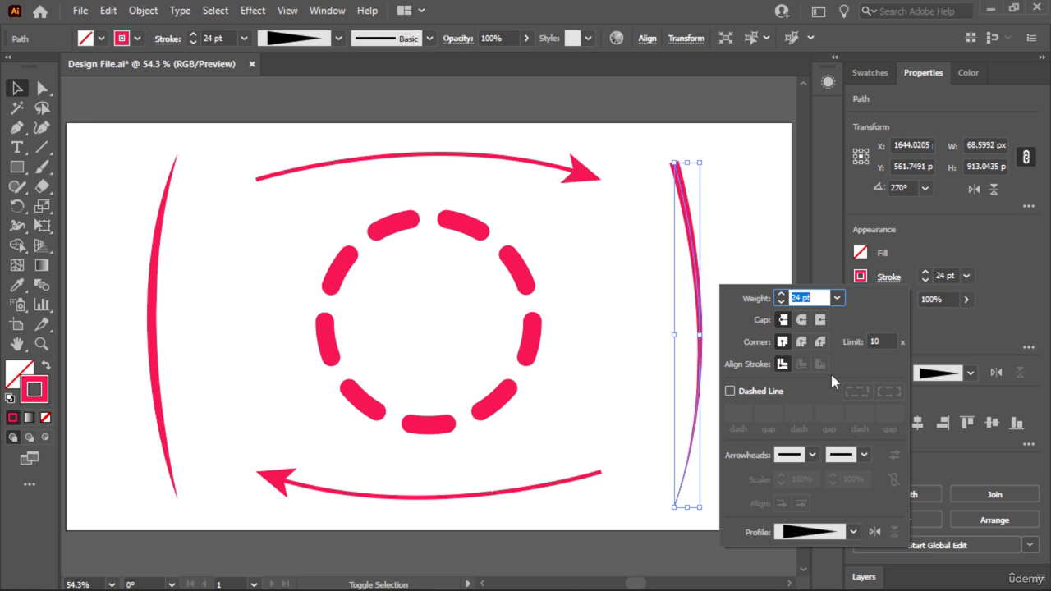
pyautogui.click(876, 534)
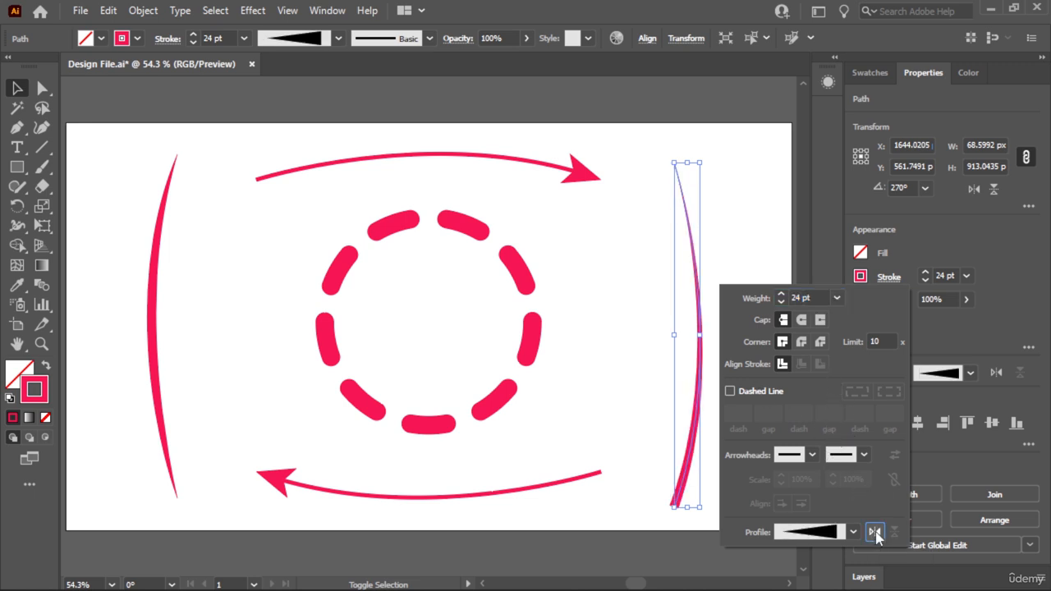
pyautogui.click(757, 336)
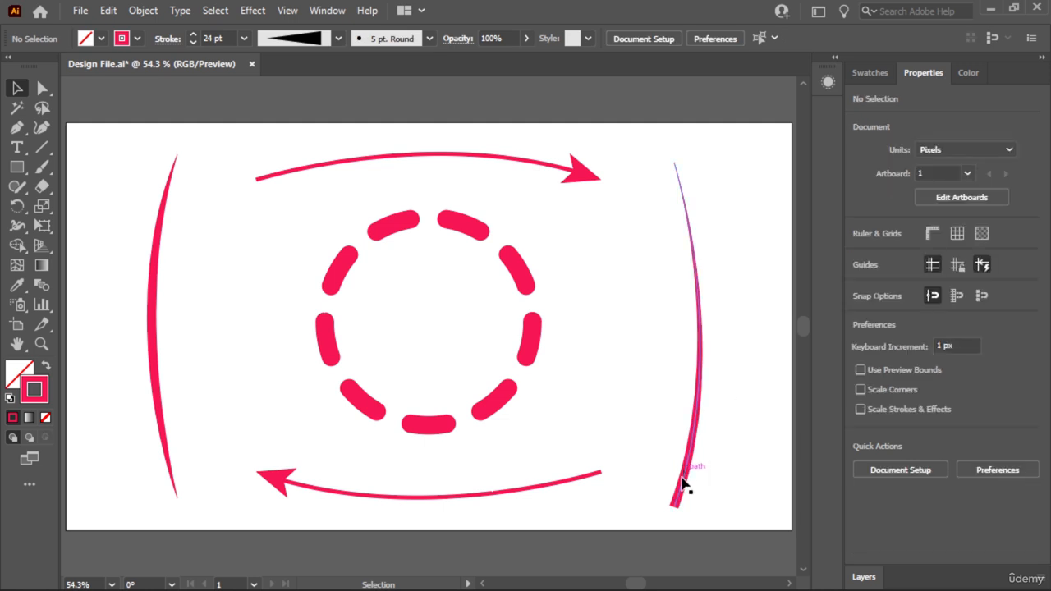